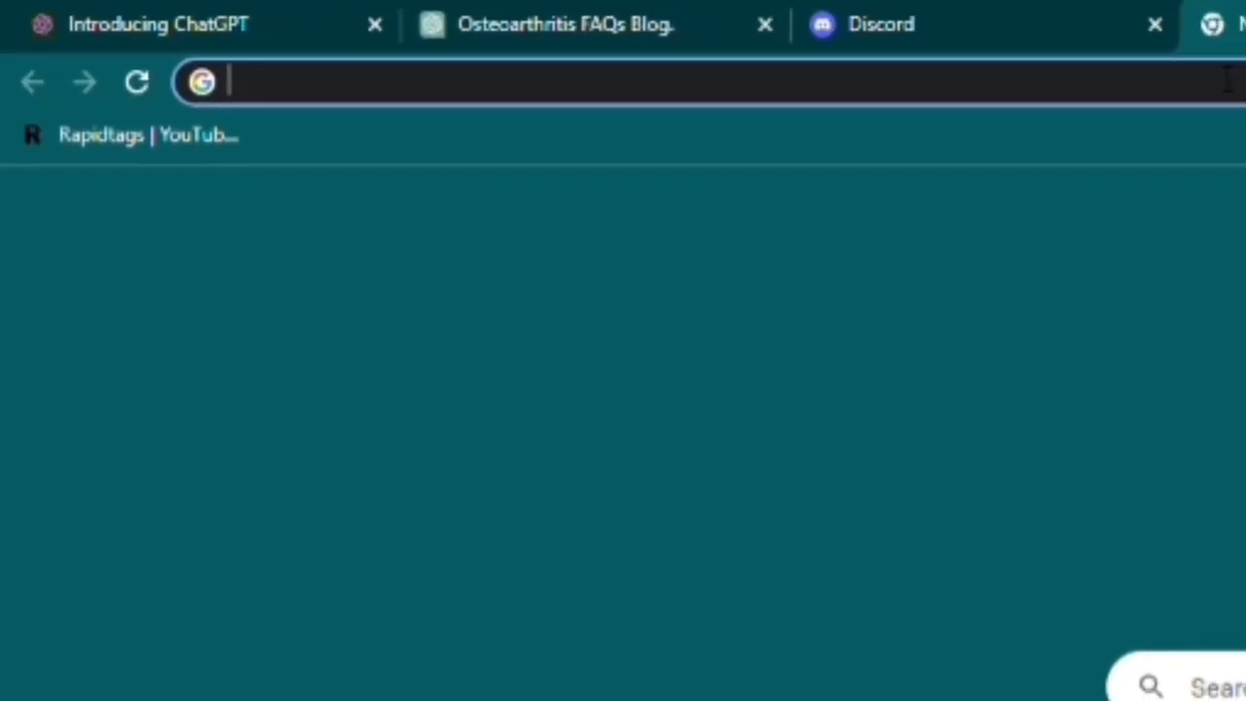
Step: Search the web for "aiprm for chatgpt" and open the AIPRM for ChatGPT extension's Chrome Web Store page
{"action": "left_click", "coordinate": [1206, 83]}
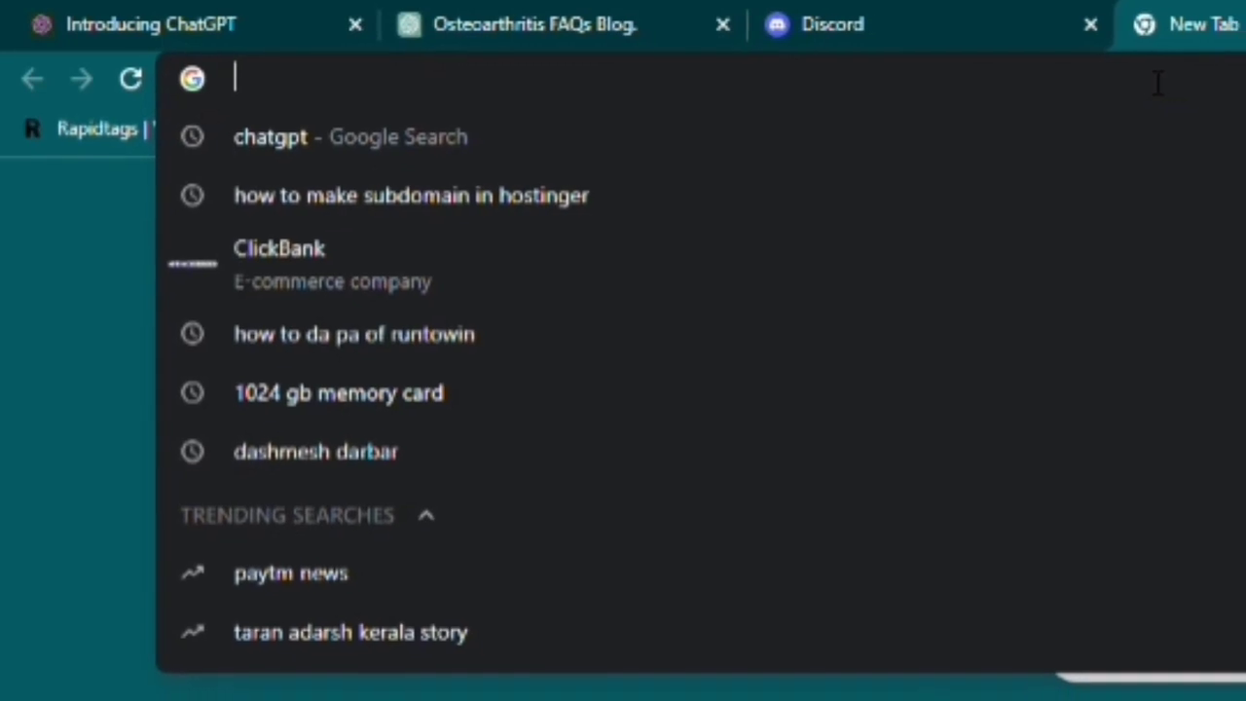
{"action": "type", "text": "ai"}
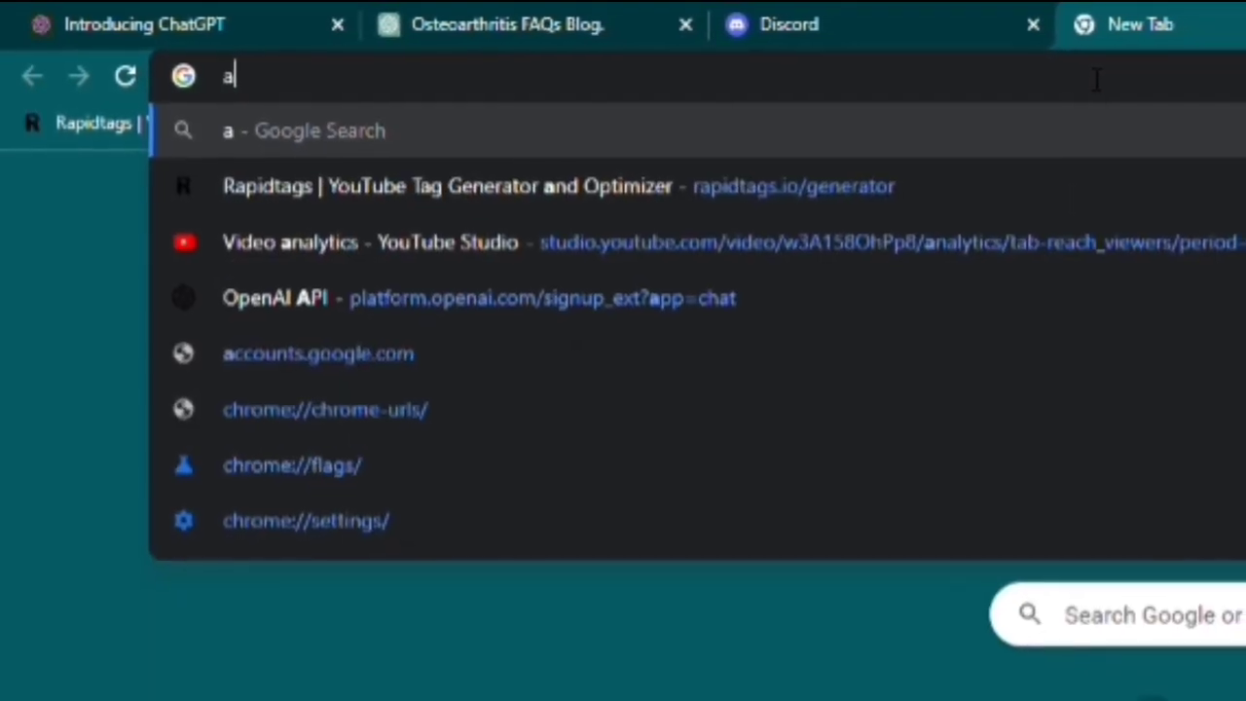
{"action": "type", "text": "prm"}
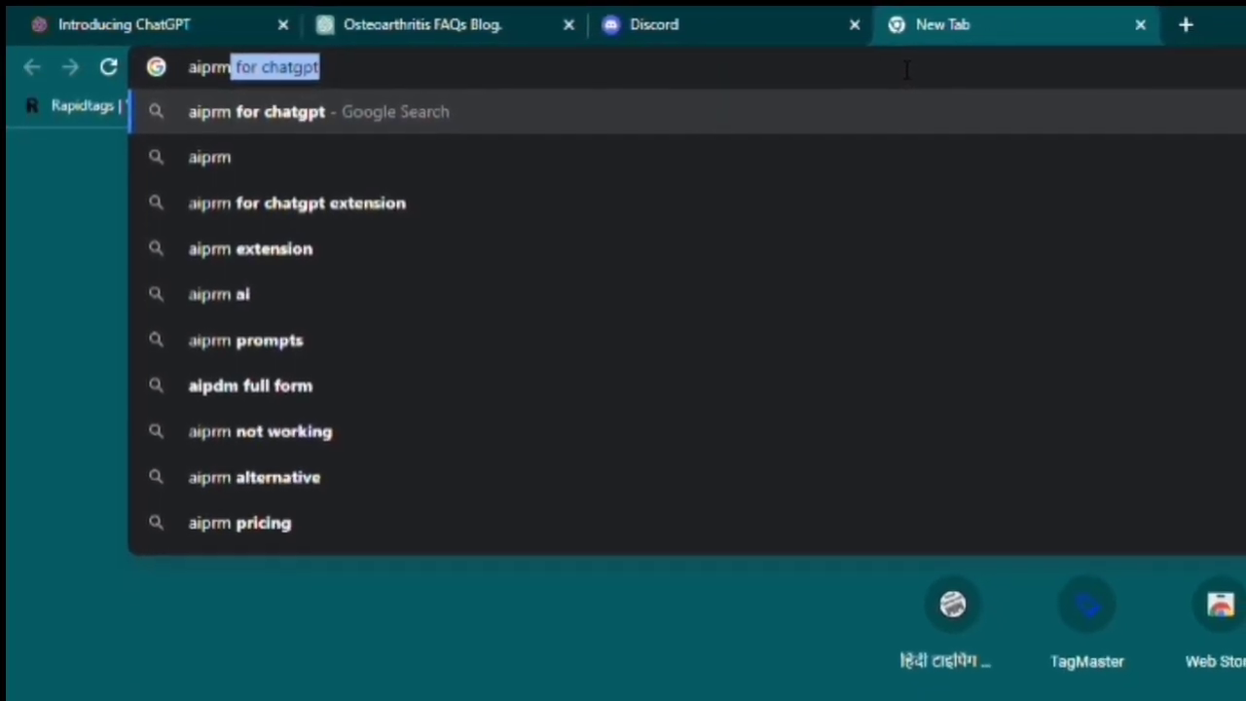
{"action": "key", "text": "Return"}
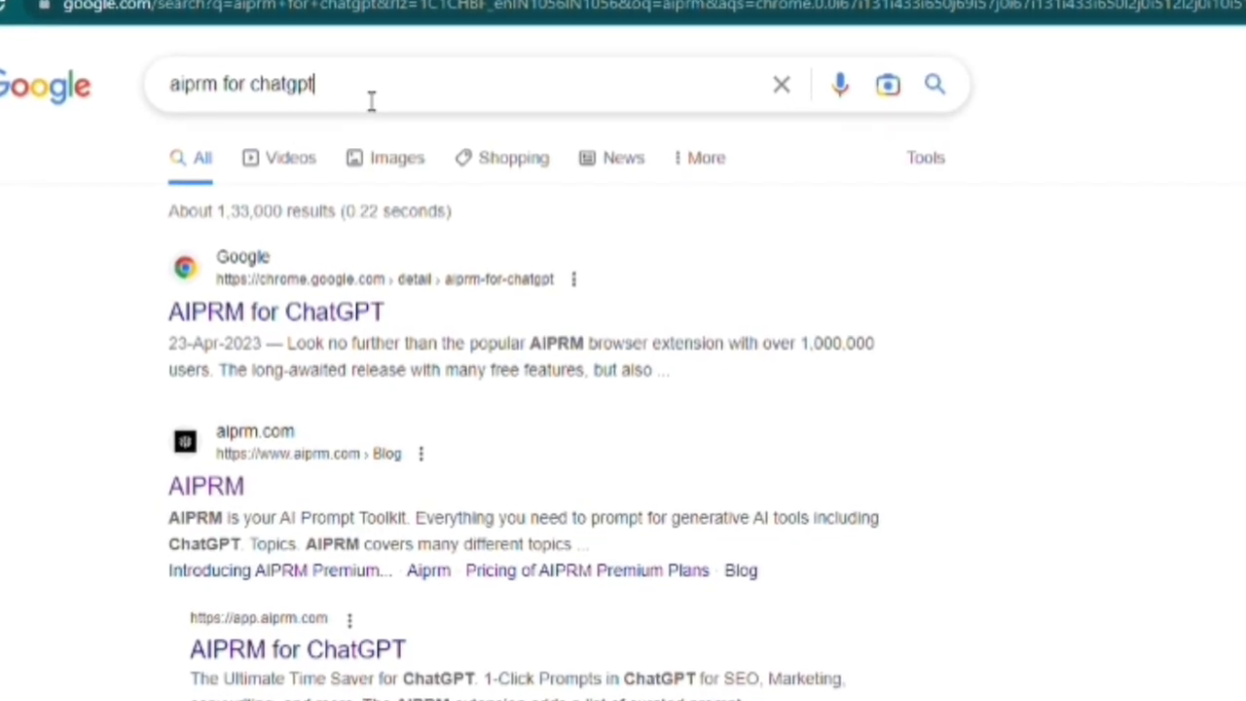
{"action": "left_click", "coordinate": [371, 100]}
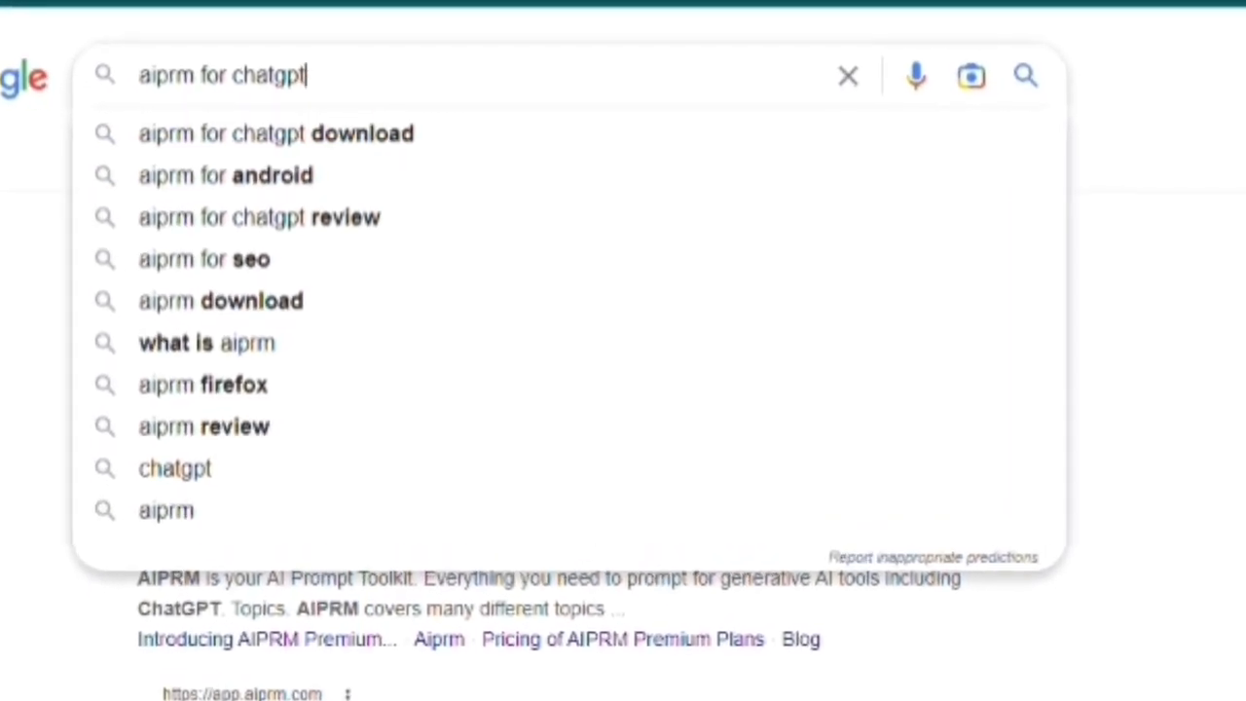
{"action": "left_click", "coordinate": [1224, 497]}
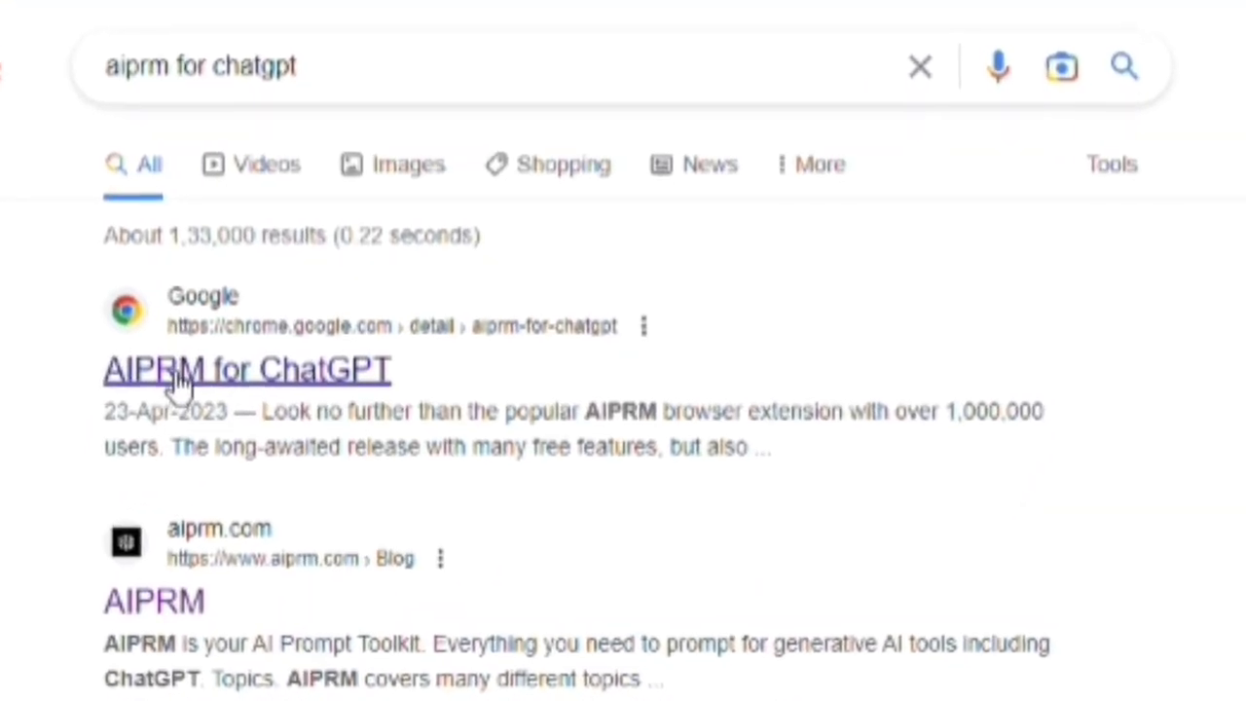
{"action": "left_click", "coordinate": [185, 382]}
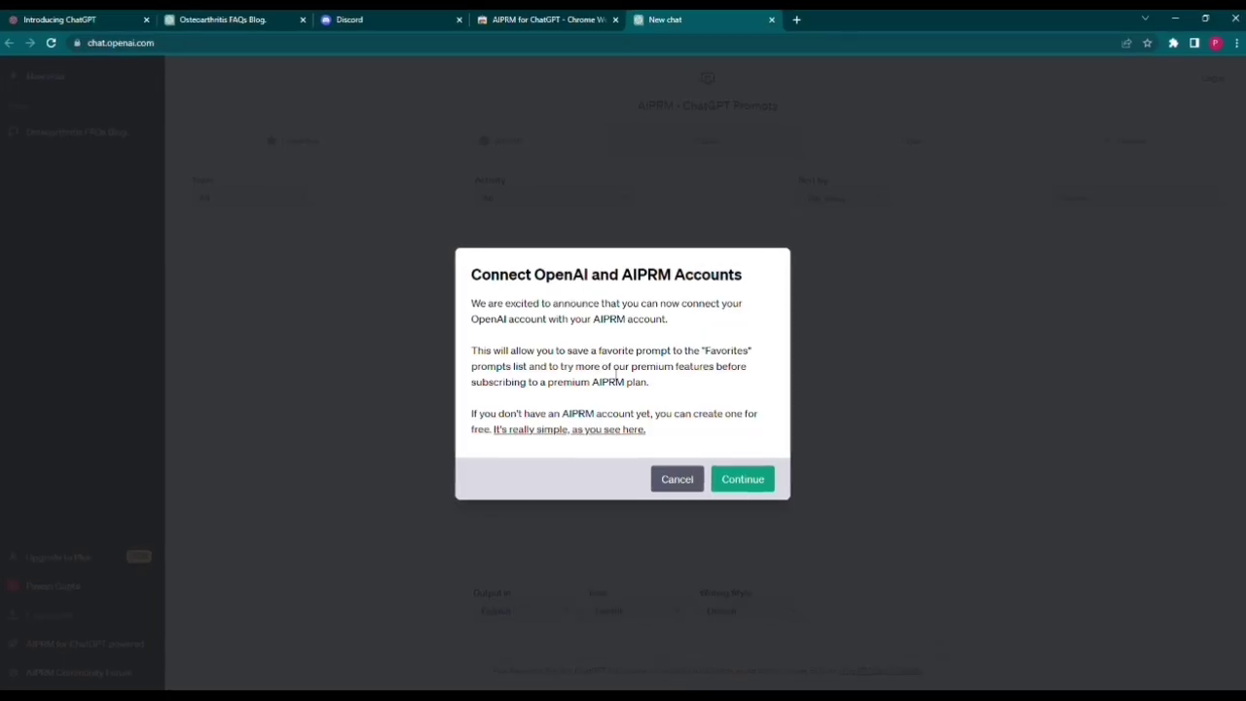
Step: Review the notice about connecting the OpenAI and AIPRM accounts and continue to the AIPRM signup
{"action": "left_click_drag", "start_coordinate": [488, 280], "coordinate": [544, 336]}
{"action": "left_click", "coordinate": [569, 371]}
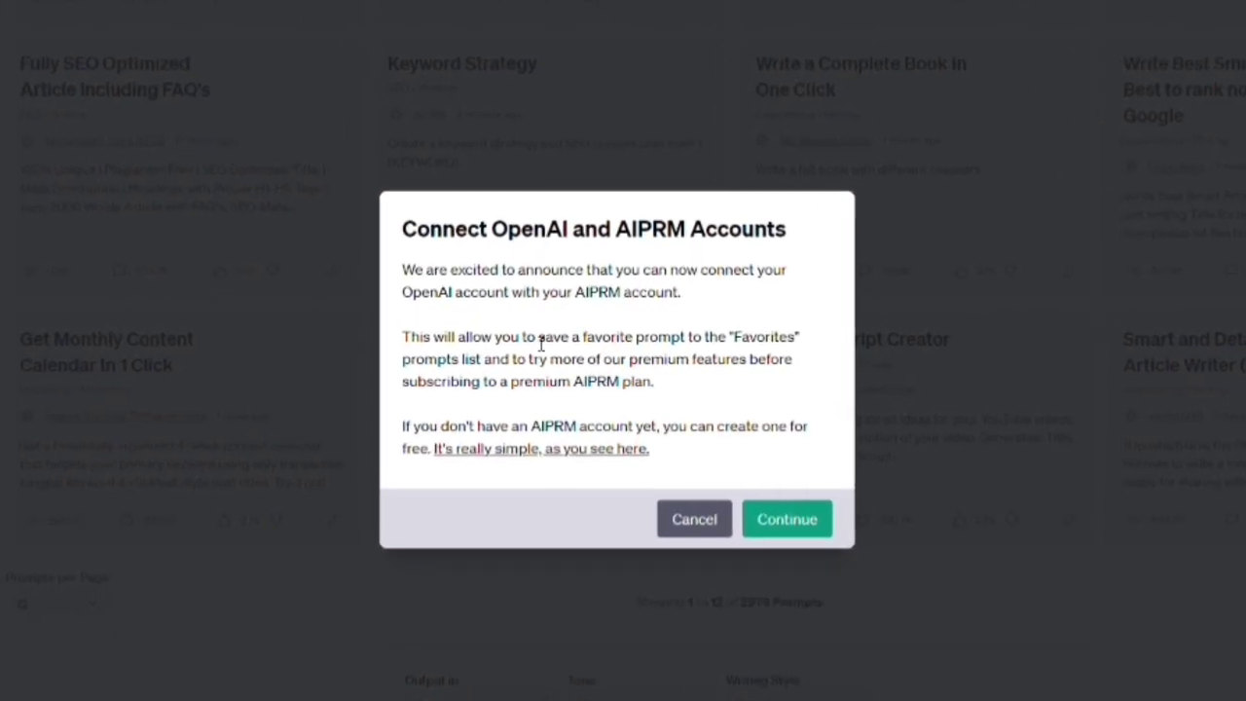
{"action": "left_click_drag", "start_coordinate": [581, 336], "coordinate": [812, 336]}
{"action": "left_click_drag", "start_coordinate": [409, 357], "coordinate": [803, 357]}
{"action": "left_click_drag", "start_coordinate": [350, 382], "coordinate": [658, 382]}
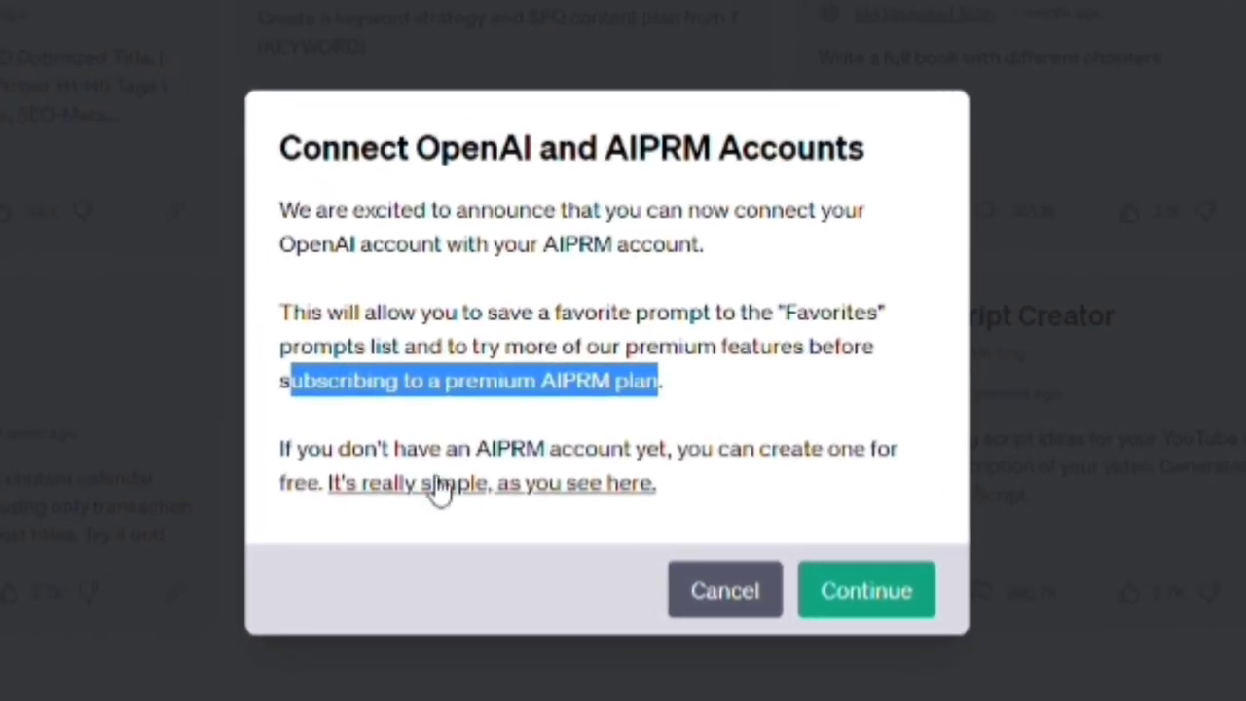
{"action": "left_click", "coordinate": [866, 590]}
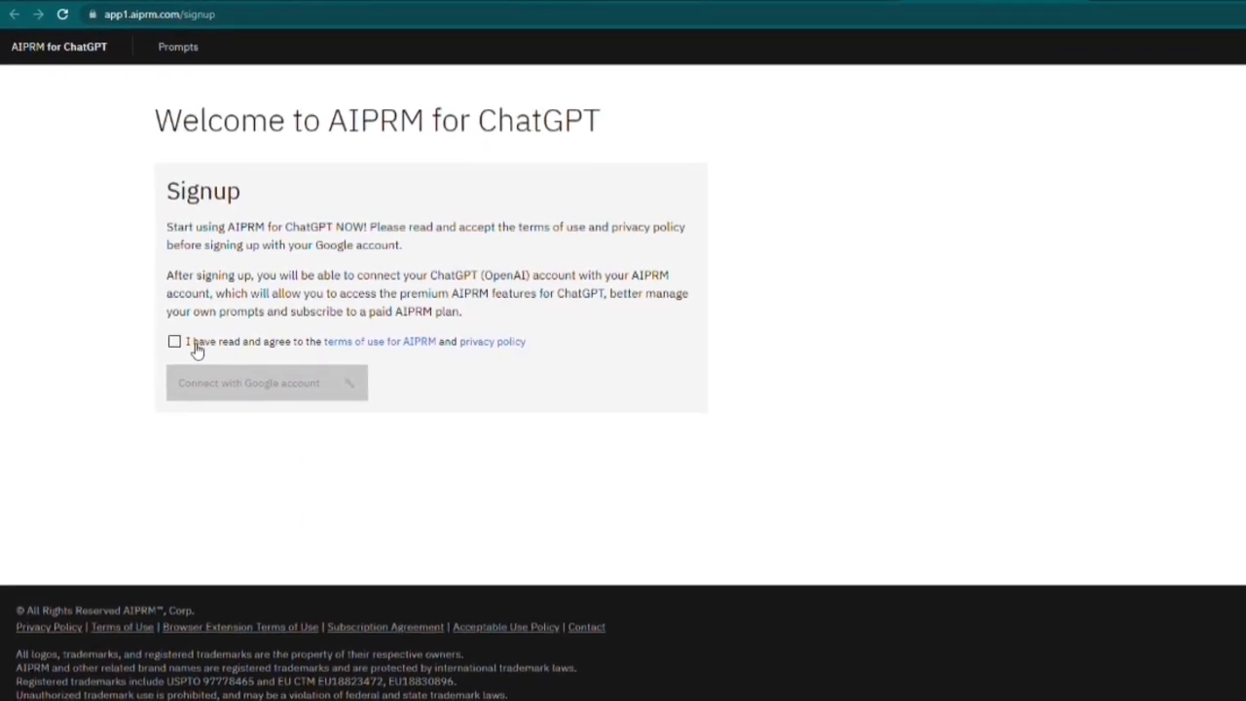
Step: Agree to the AIPRM terms of use and privacy policy, and sign up with the Google account, granting the requested access
{"action": "left_click", "coordinate": [196, 348]}
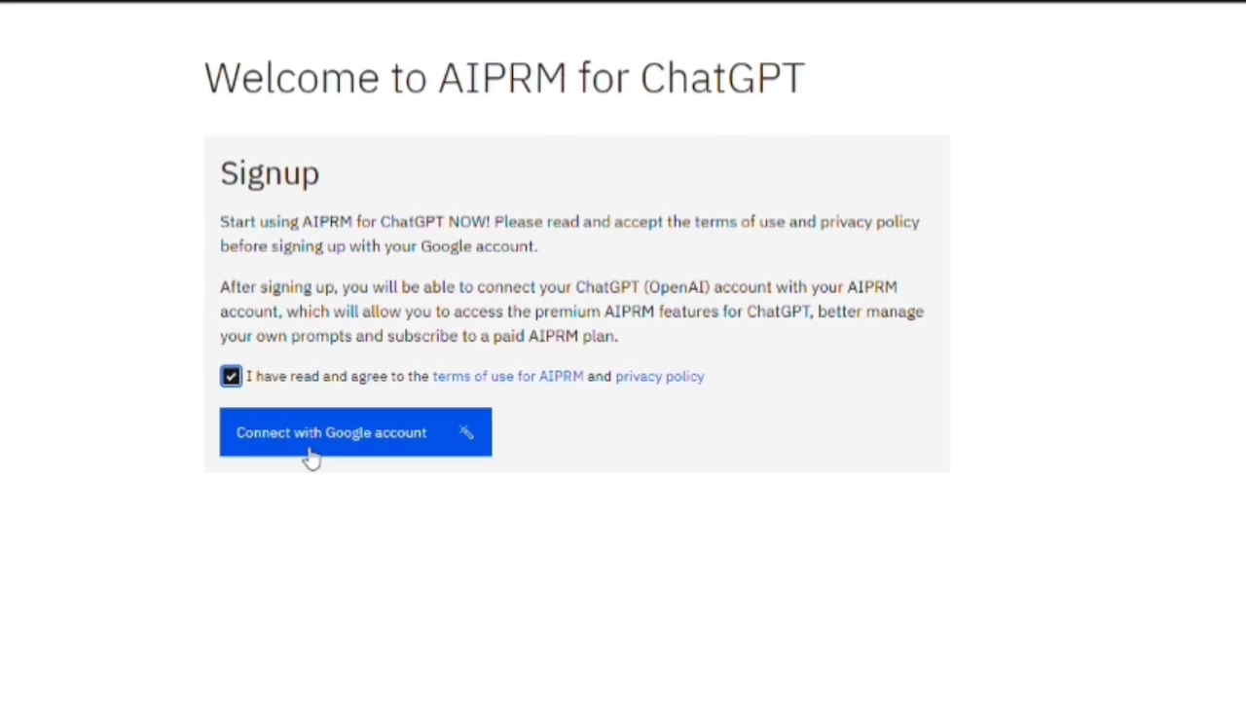
{"action": "left_click", "coordinate": [310, 452]}
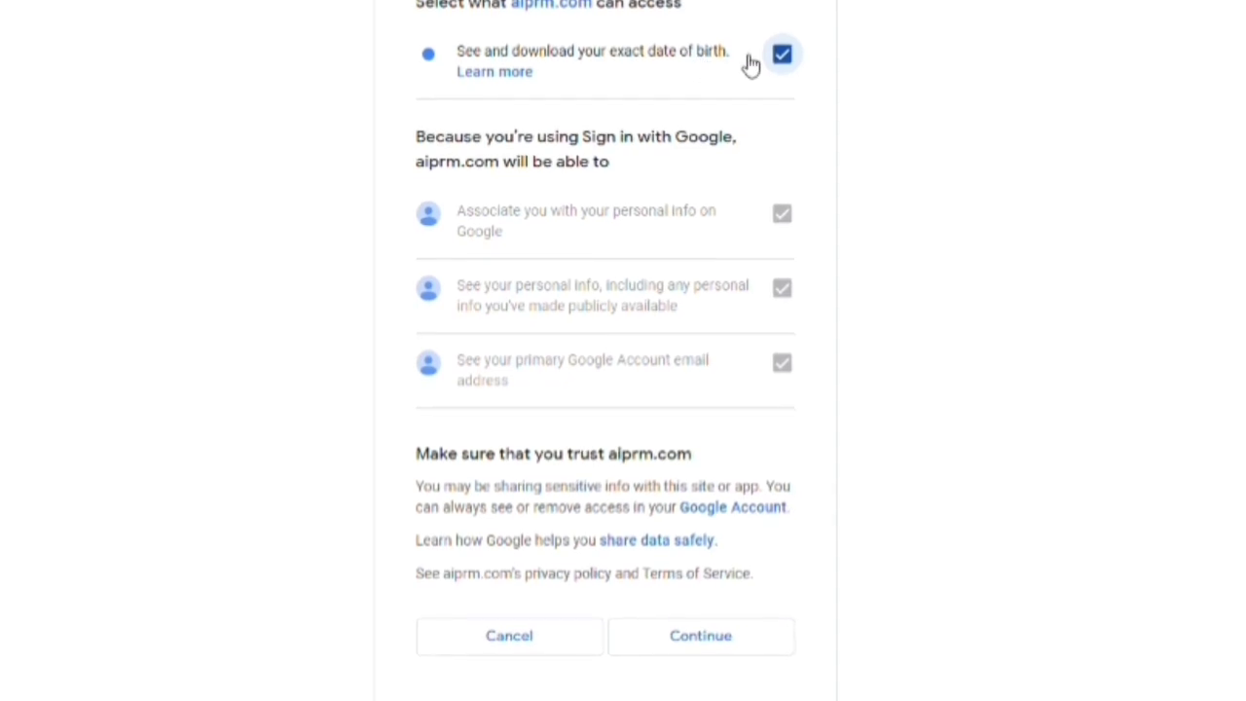
{"action": "left_click", "coordinate": [679, 631]}
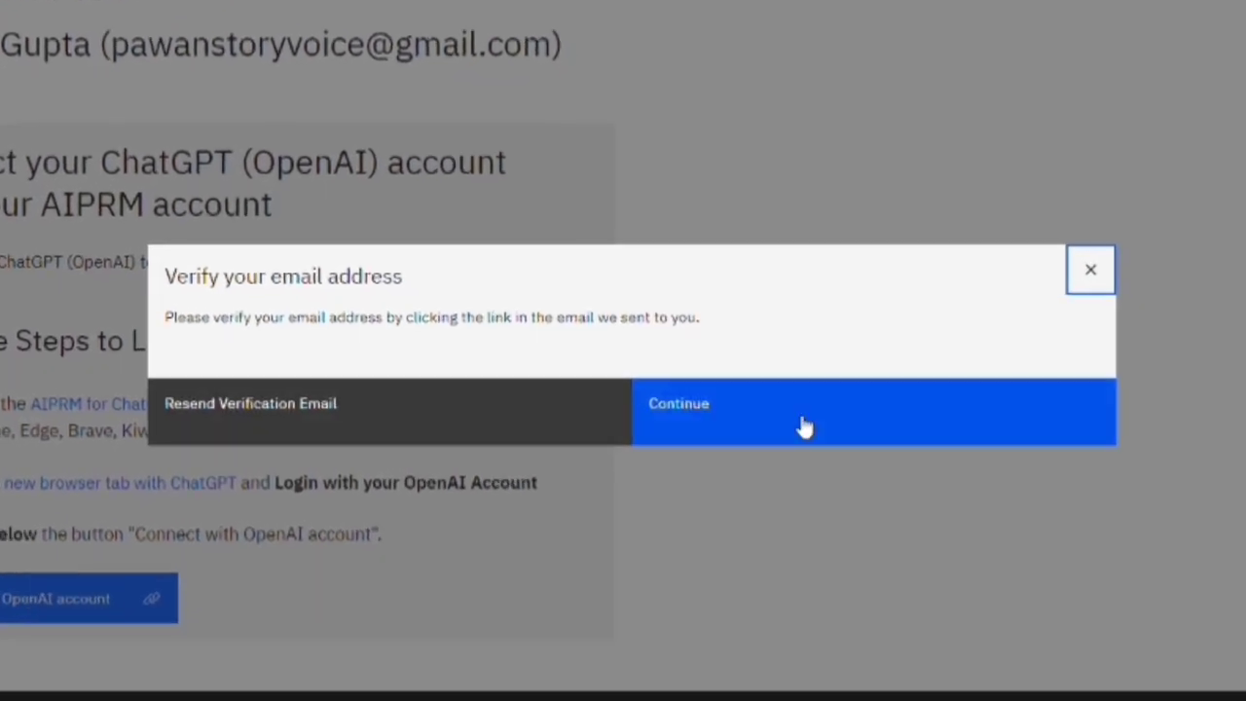
Step: Verify the email address through the link in AIPRM's confirmation email and continue the account setup
{"action": "left_click", "coordinate": [798, 418]}
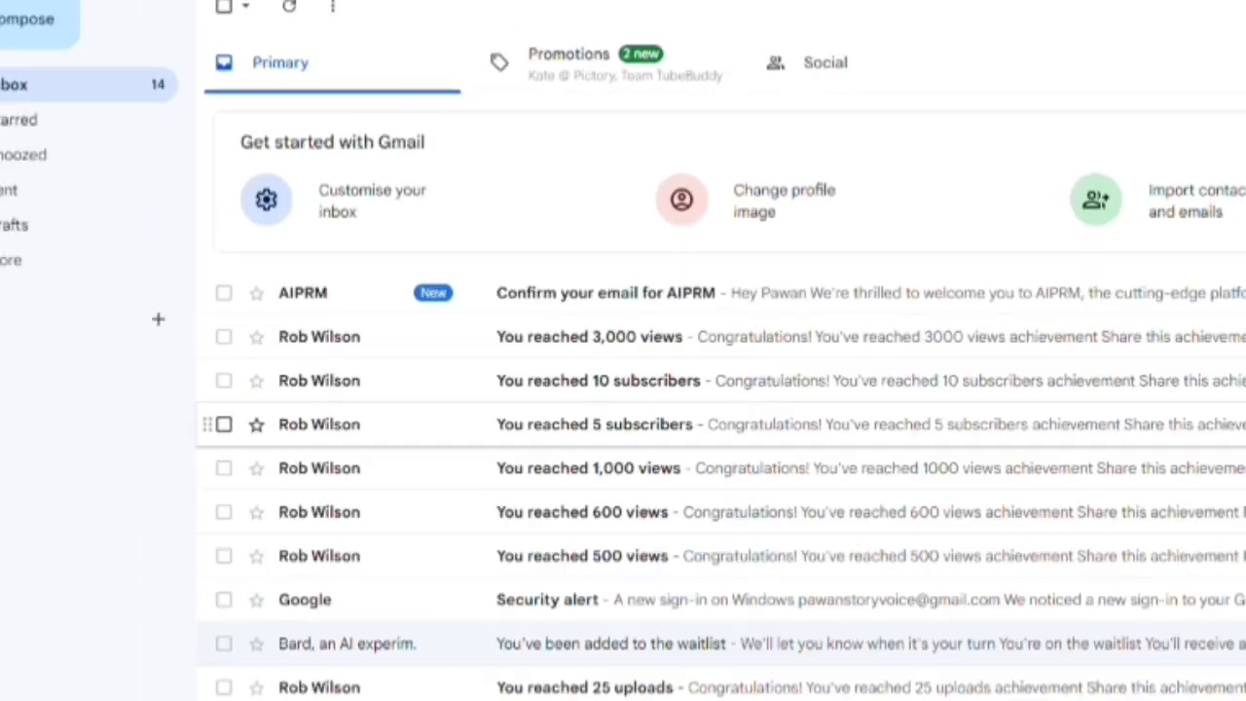
{"action": "left_click", "coordinate": [654, 295]}
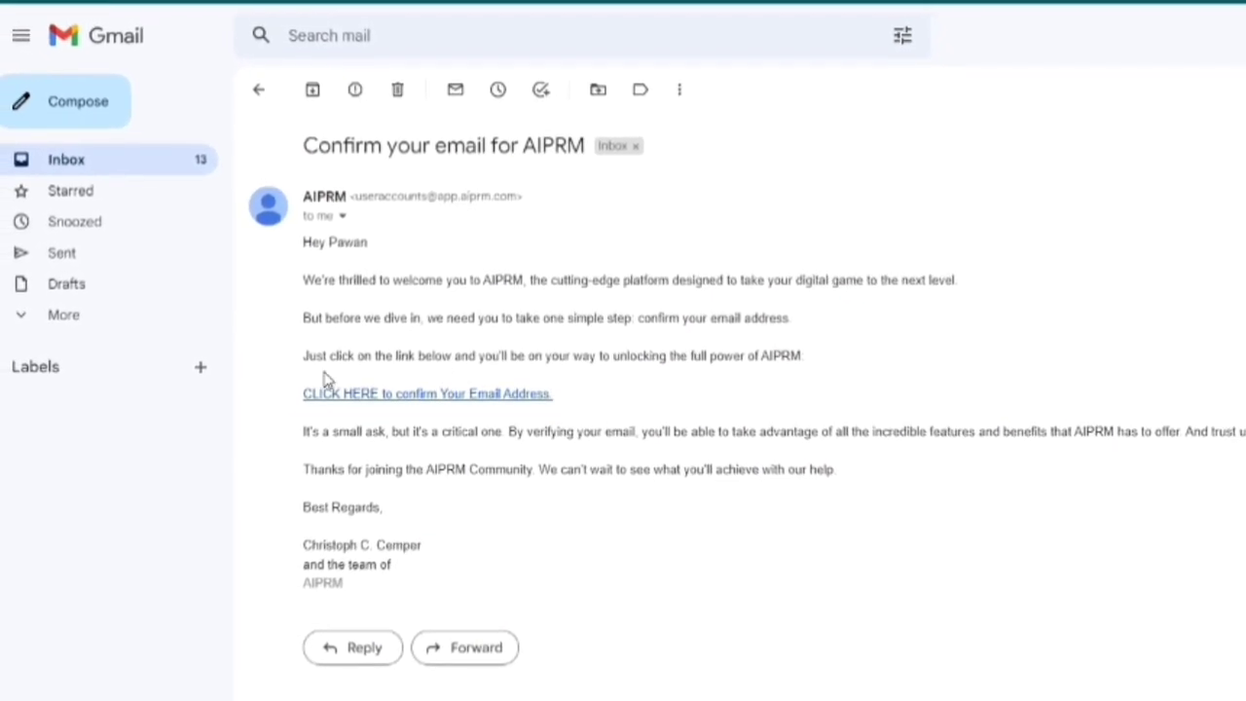
{"action": "left_click", "coordinate": [451, 404]}
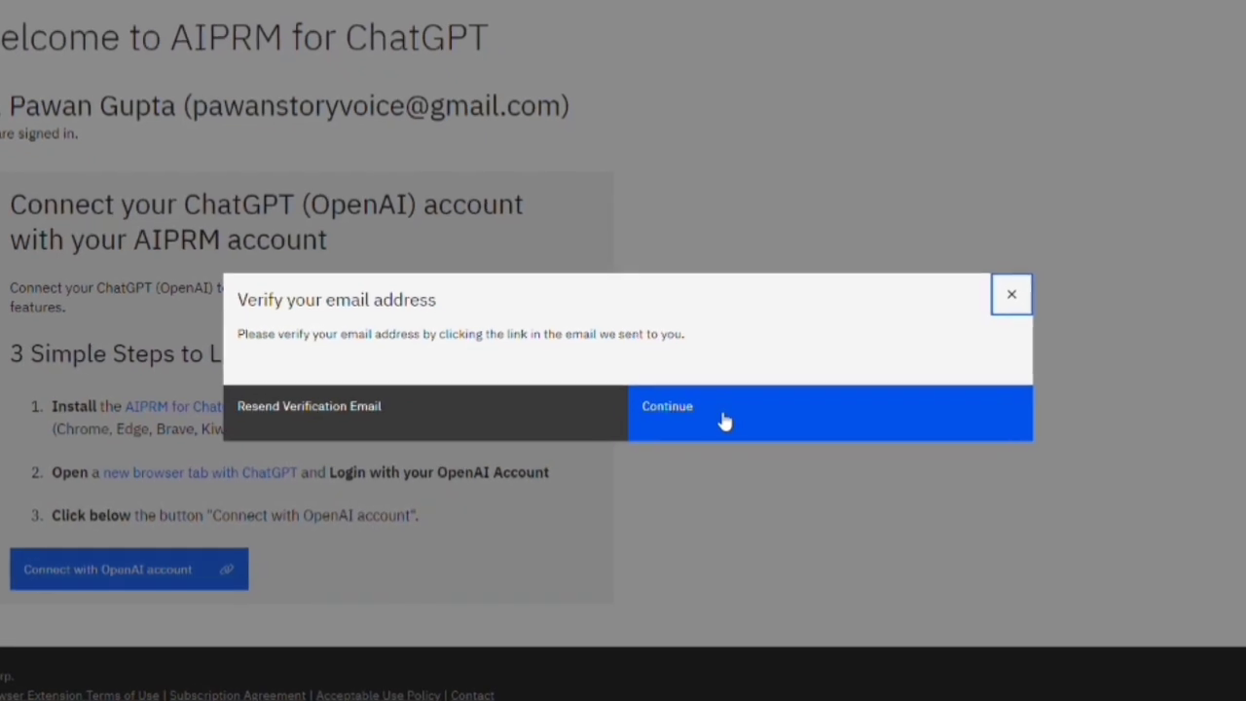
{"action": "left_click", "coordinate": [784, 413]}
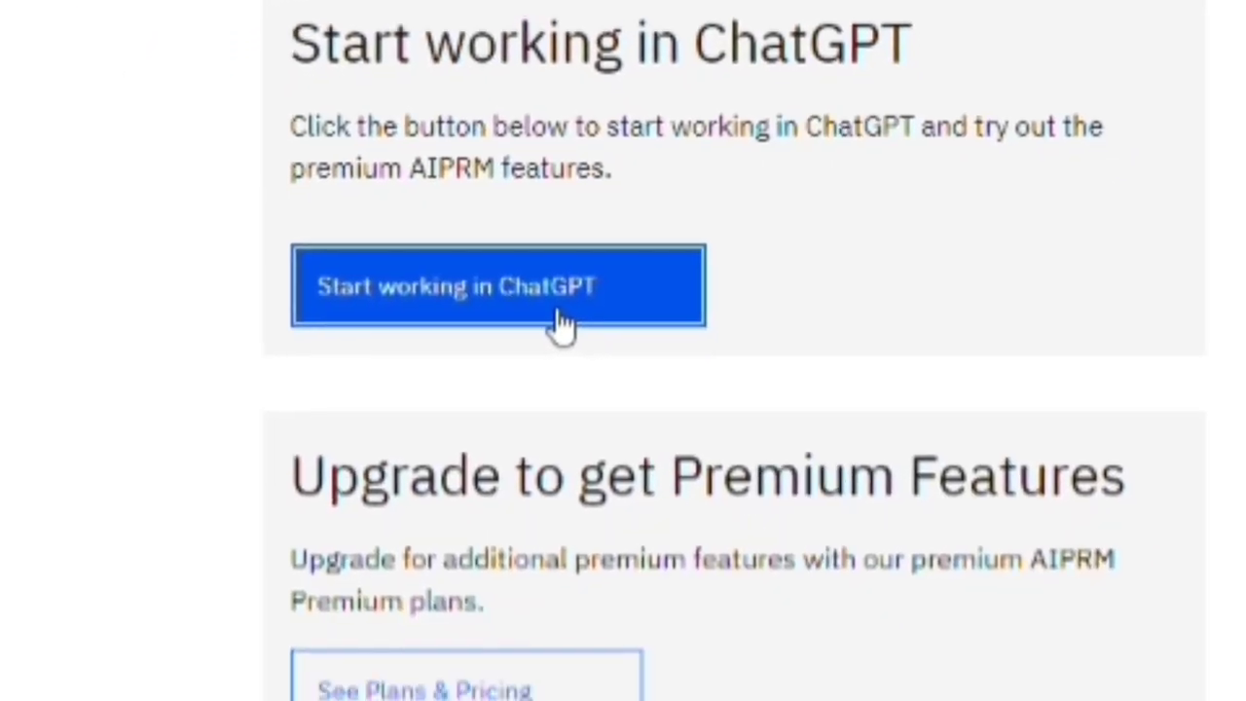
Step: Start working in ChatGPT and confirm acceptance of the AIPRM Premium terms and conditions
{"action": "left_click", "coordinate": [433, 611]}
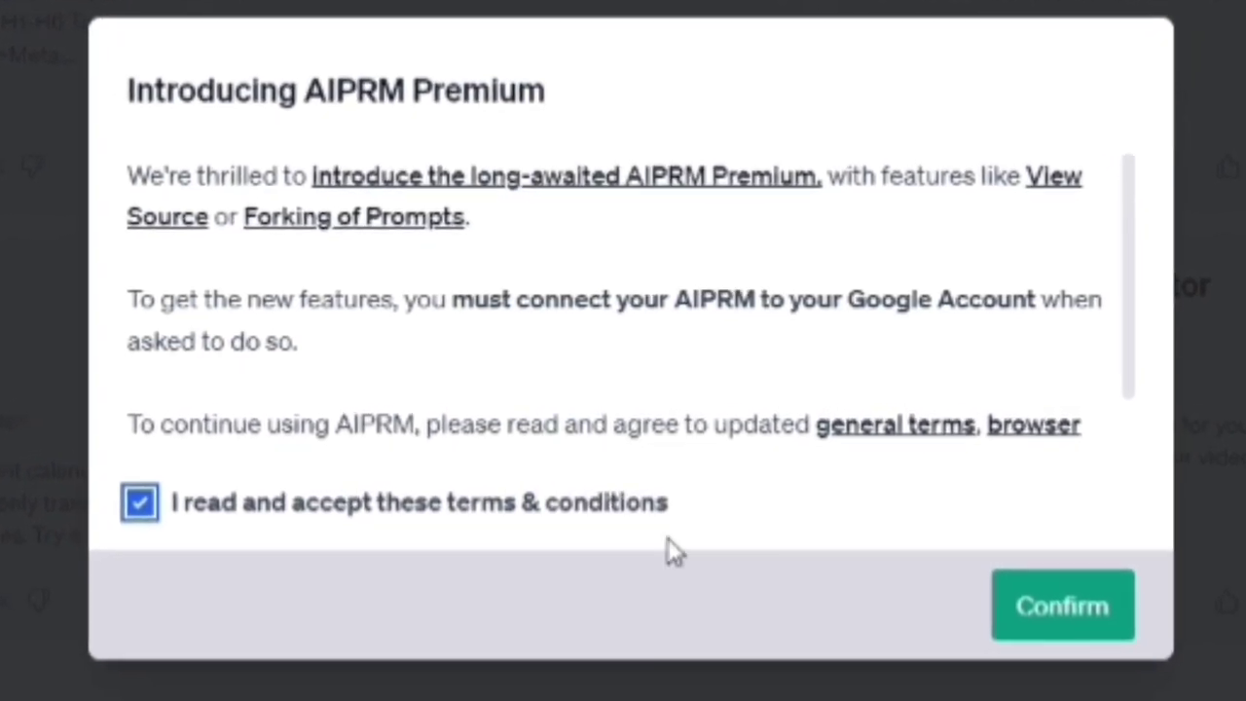
{"action": "scroll", "coordinate": [523, 428], "scroll_direction": "down", "scroll_amount": 1}
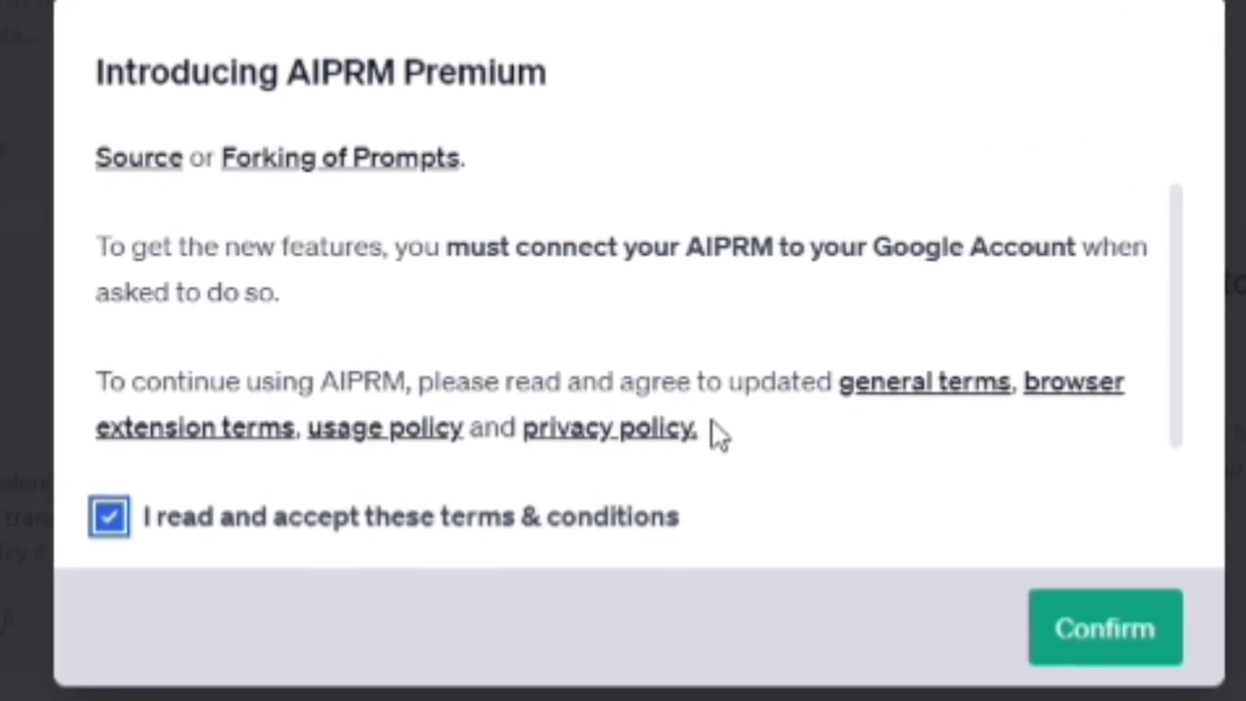
{"action": "left_click", "coordinate": [1135, 643]}
Step: Generate an article with the public prompt "Fully SEO Optimized Article including FAQ's" for the keyword "osteoarthritis", keeping English output and default tone and style
{"action": "scroll", "coordinate": [298, 342], "scroll_direction": "up", "scroll_amount": 3}
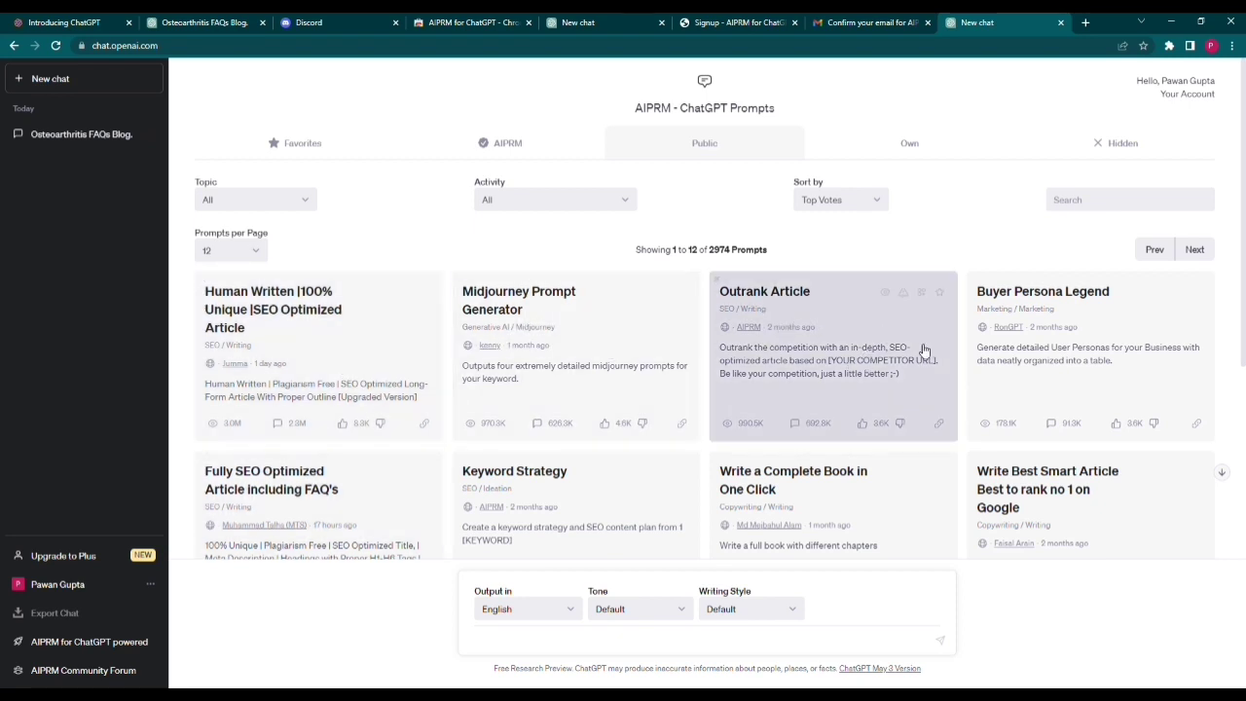
{"action": "scroll", "coordinate": [798, 385], "scroll_direction": "down", "scroll_amount": 2}
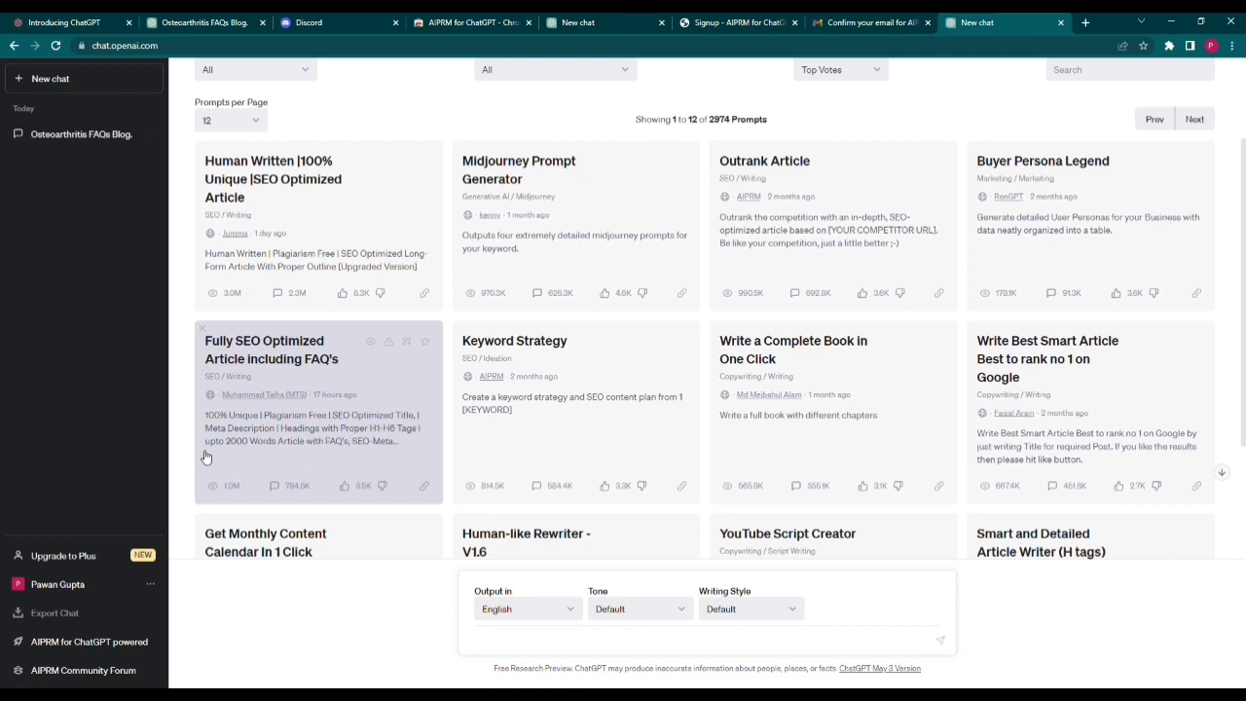
{"action": "left_click", "coordinate": [354, 449]}
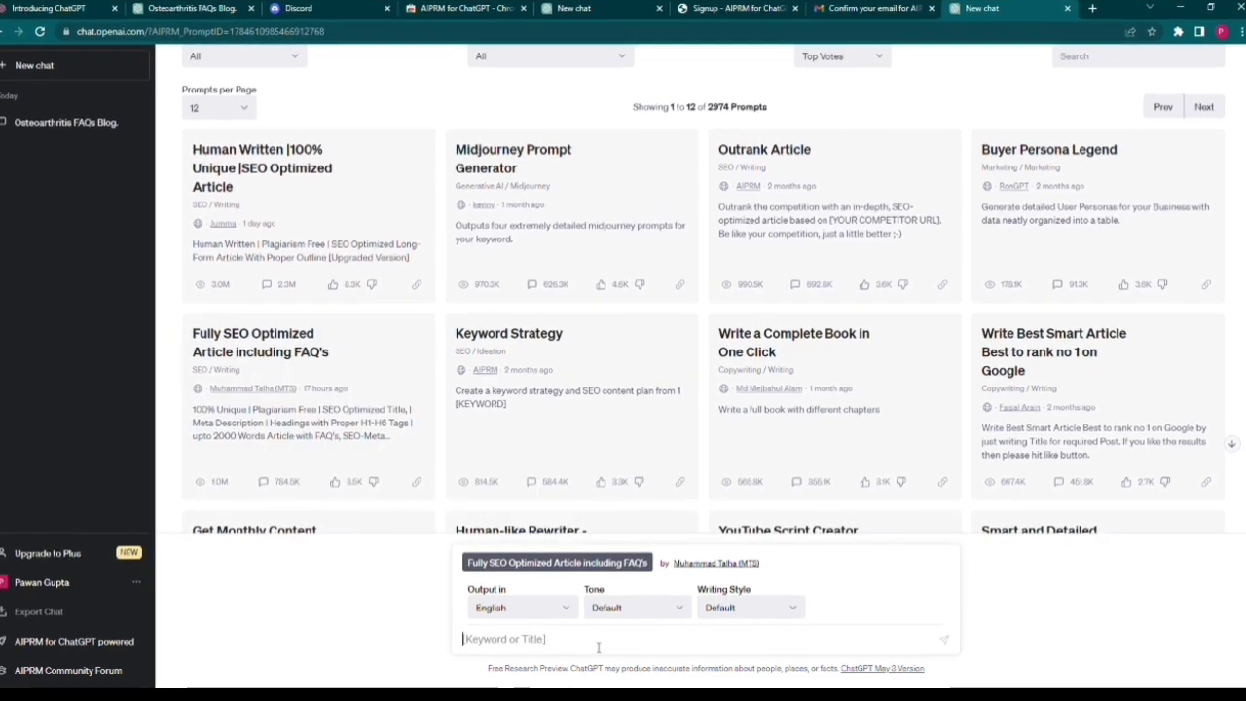
{"action": "type", "text": "os"}
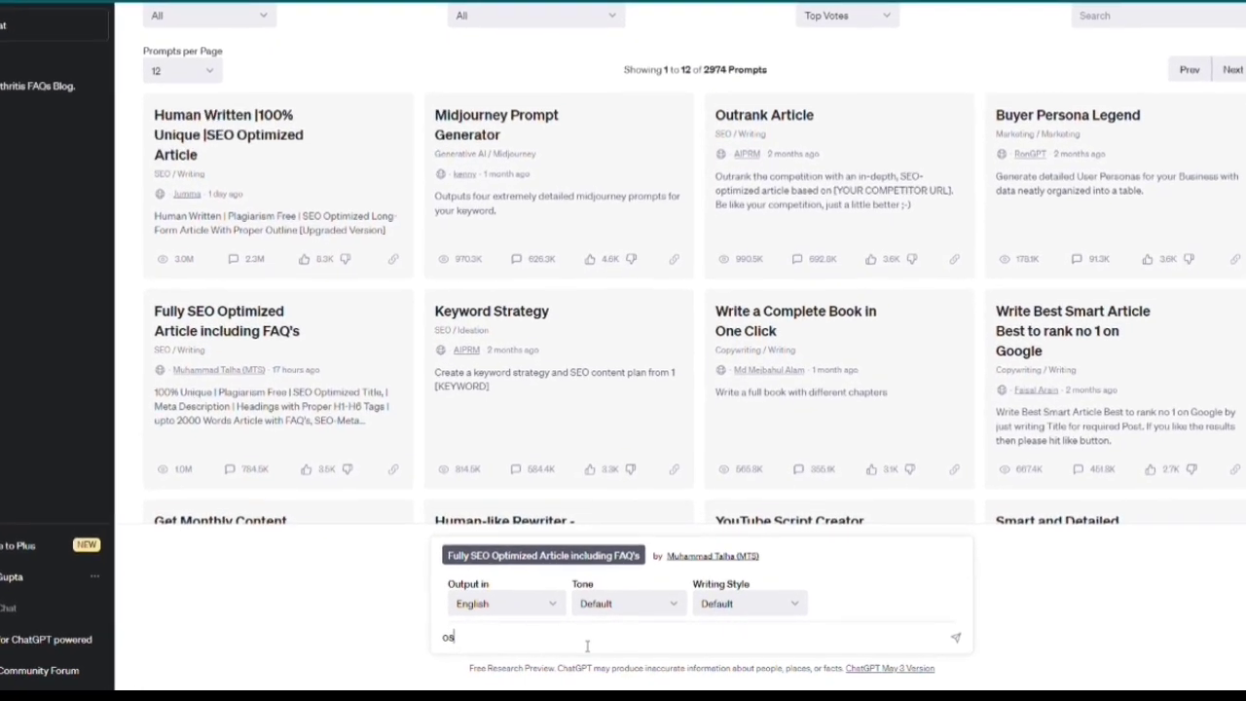
{"action": "type", "text": "te"}
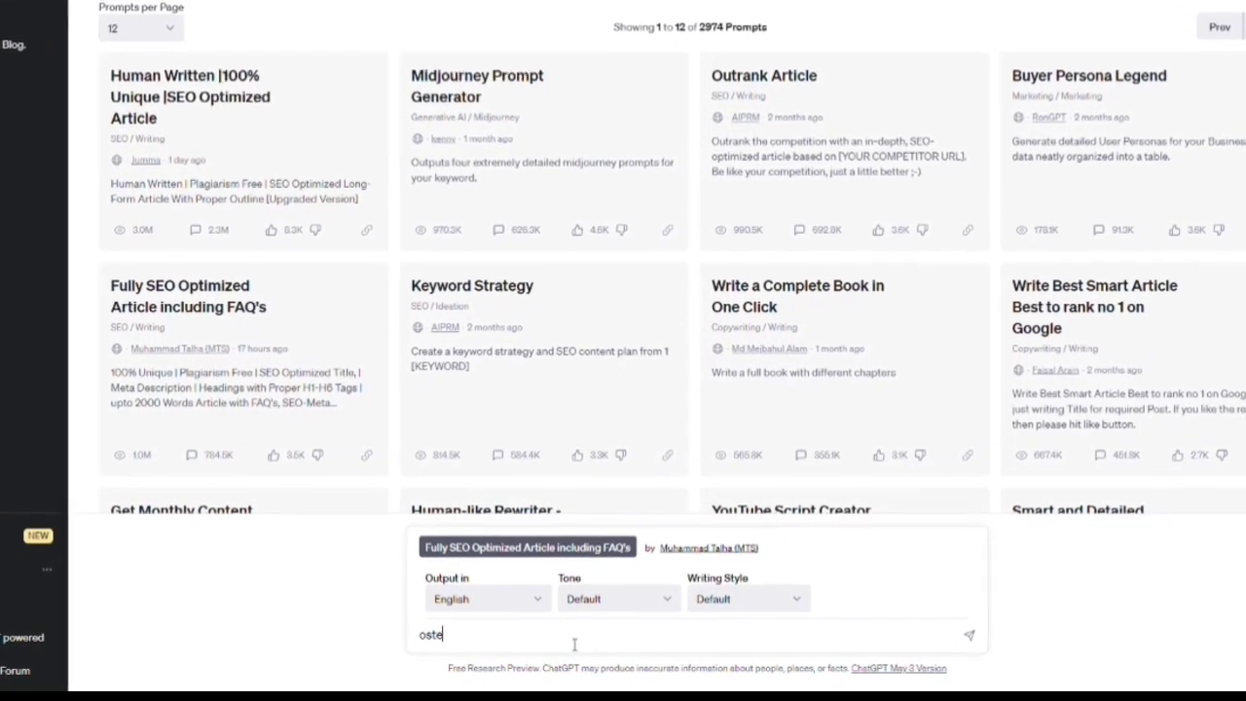
{"action": "type", "text": "oarth"}
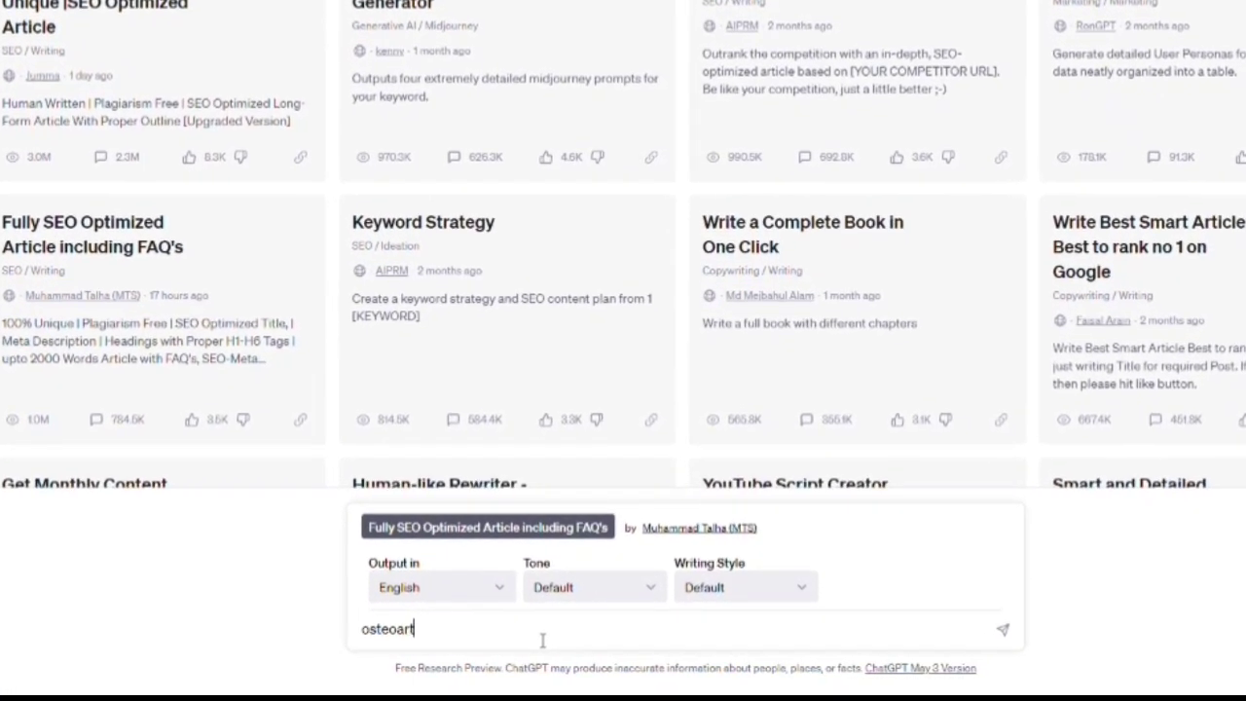
{"action": "type", "text": "rit"}
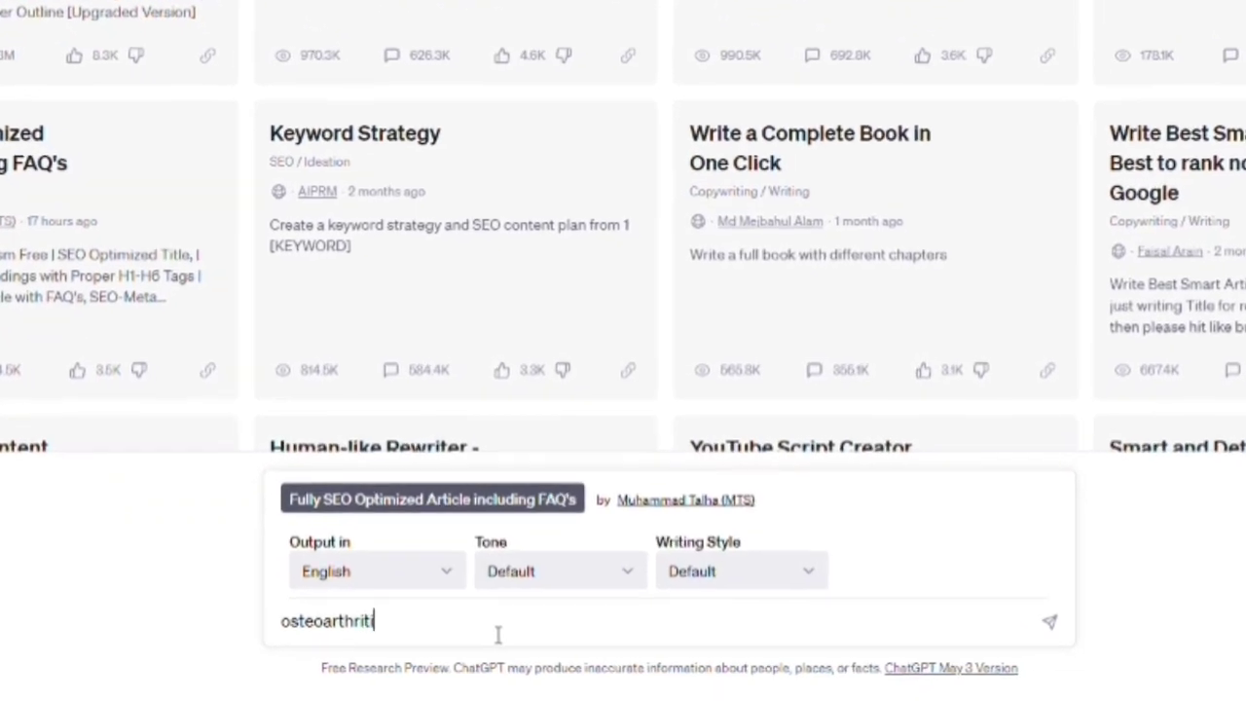
{"action": "type", "text": "is"}
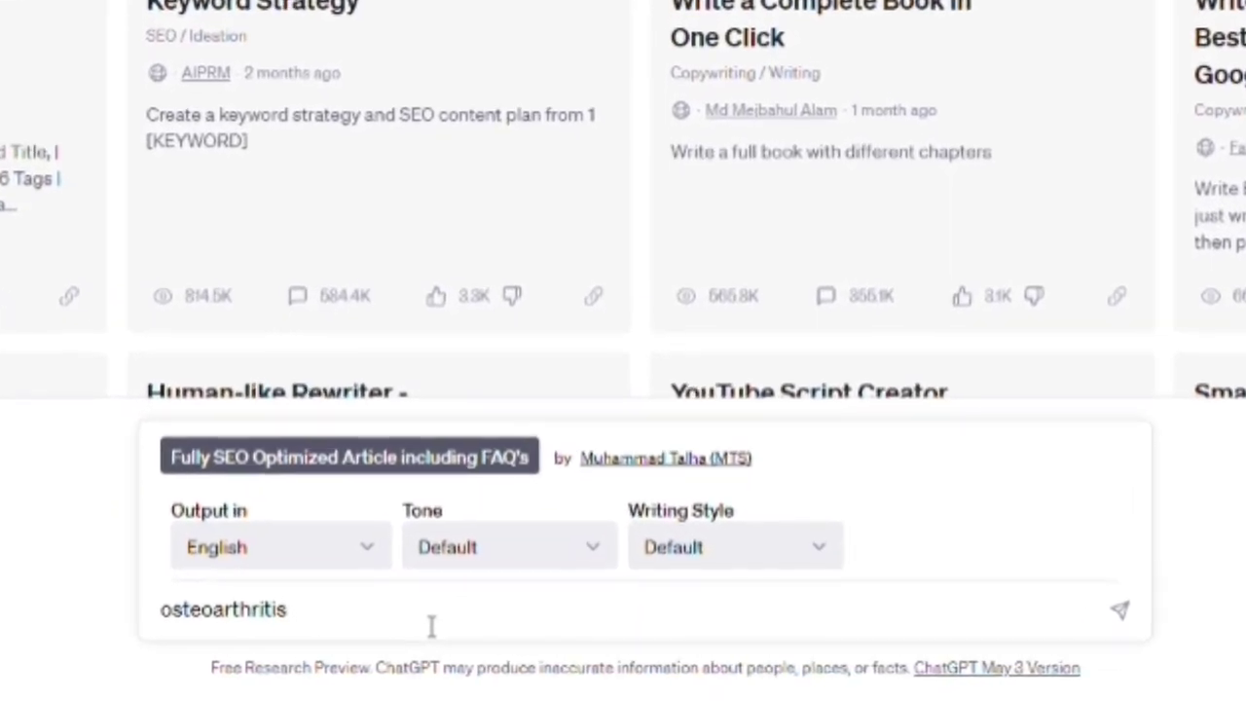
{"action": "key", "text": "Return"}
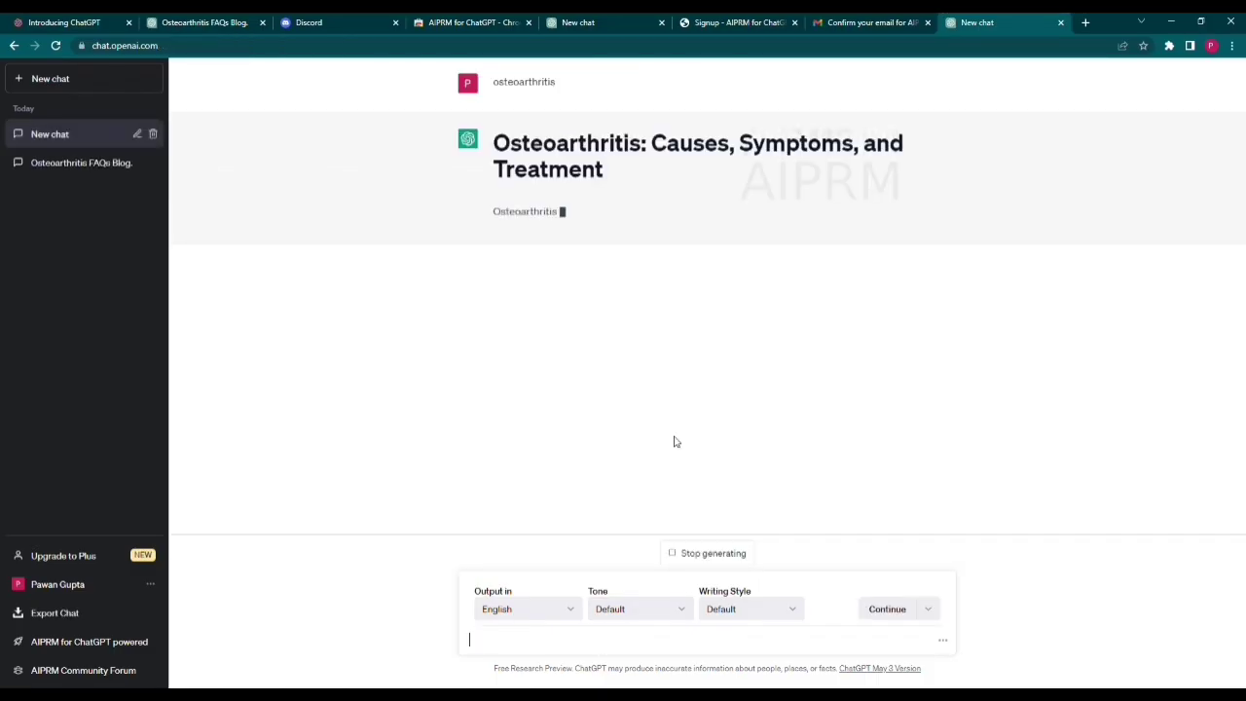
Step: Review the generated osteoarthritis article and have ChatGPT continue writing from the unfinished FAQ section
{"action": "left_click_drag", "start_coordinate": [492, 142], "coordinate": [601, 176]}
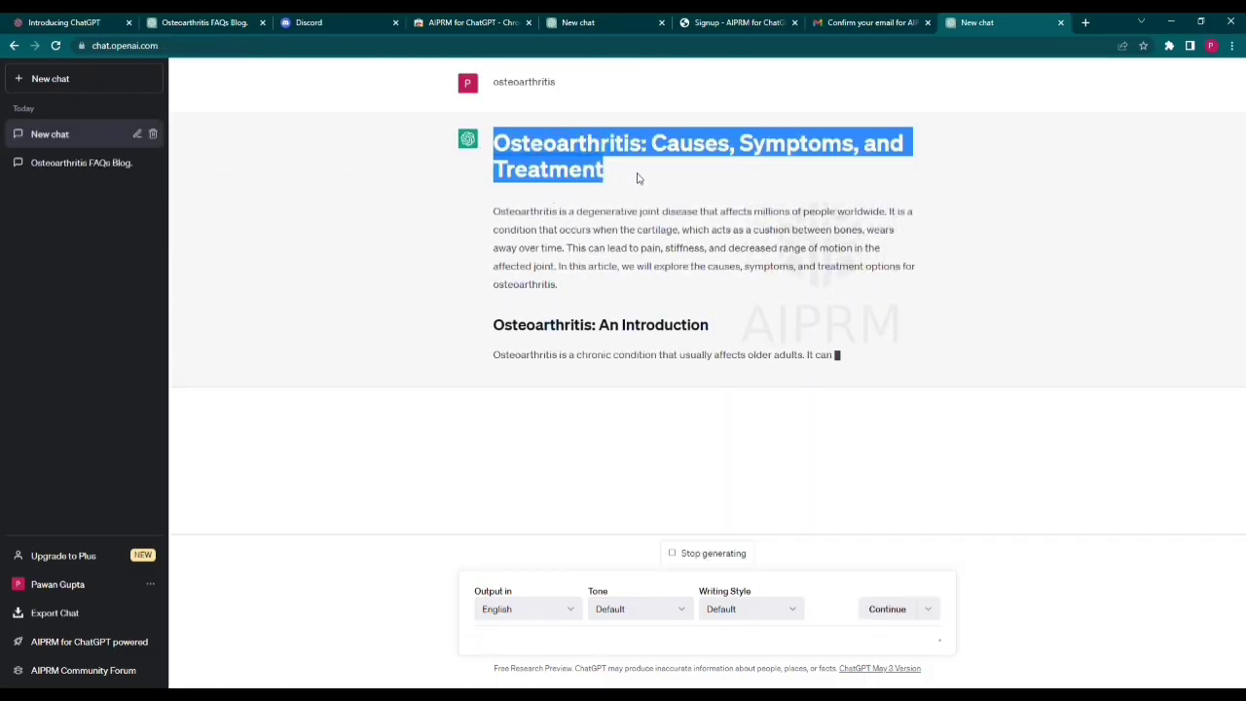
{"action": "left_click_drag", "start_coordinate": [563, 333], "coordinate": [527, 303]}
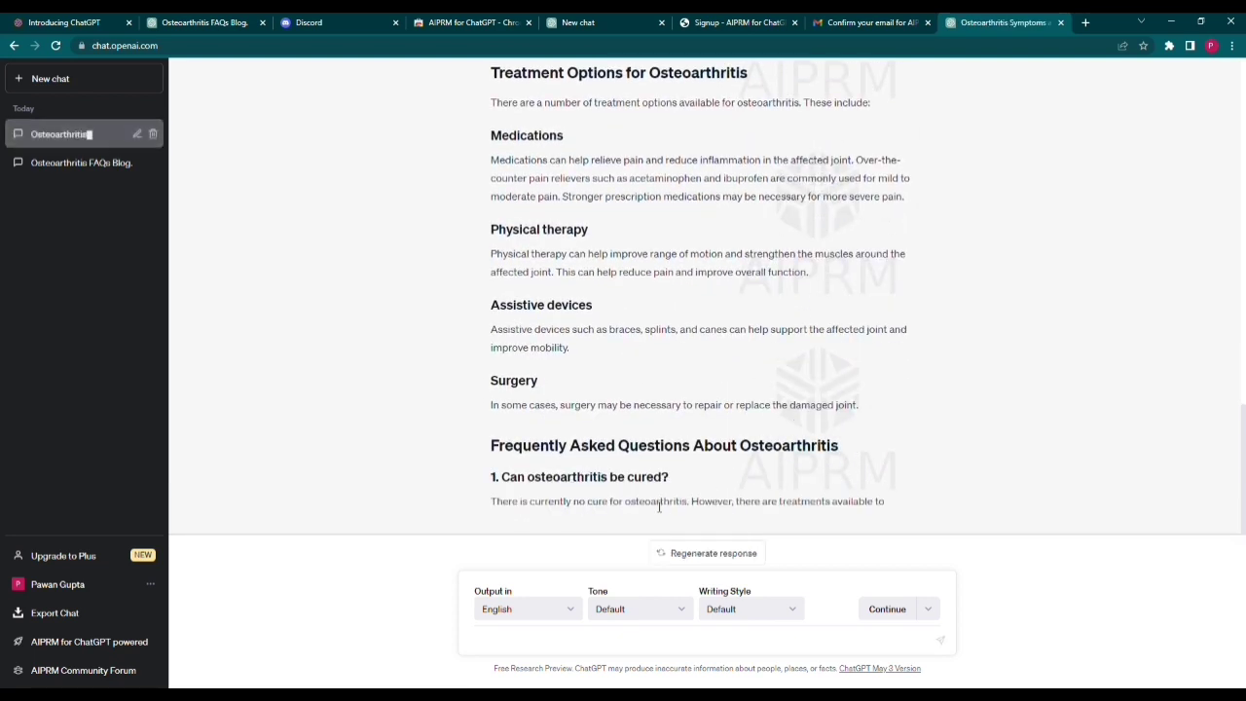
{"action": "left_click", "coordinate": [890, 610]}
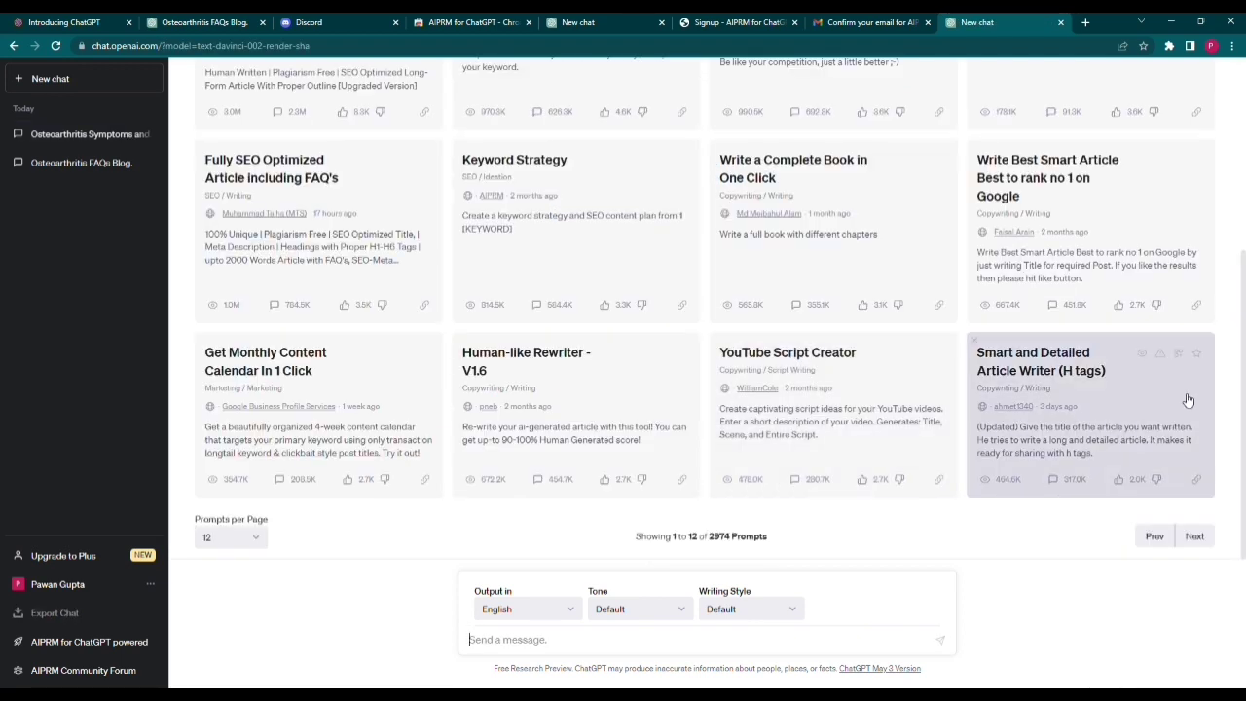
Step: Generate a video script with the public prompt "YouTube Script Creator" for "how to create youtube channel", keeping English output and default tone and style
{"action": "scroll", "coordinate": [1091, 418], "scroll_direction": "up", "scroll_amount": 3}
{"action": "scroll", "coordinate": [1091, 431], "scroll_direction": "down", "scroll_amount": 2}
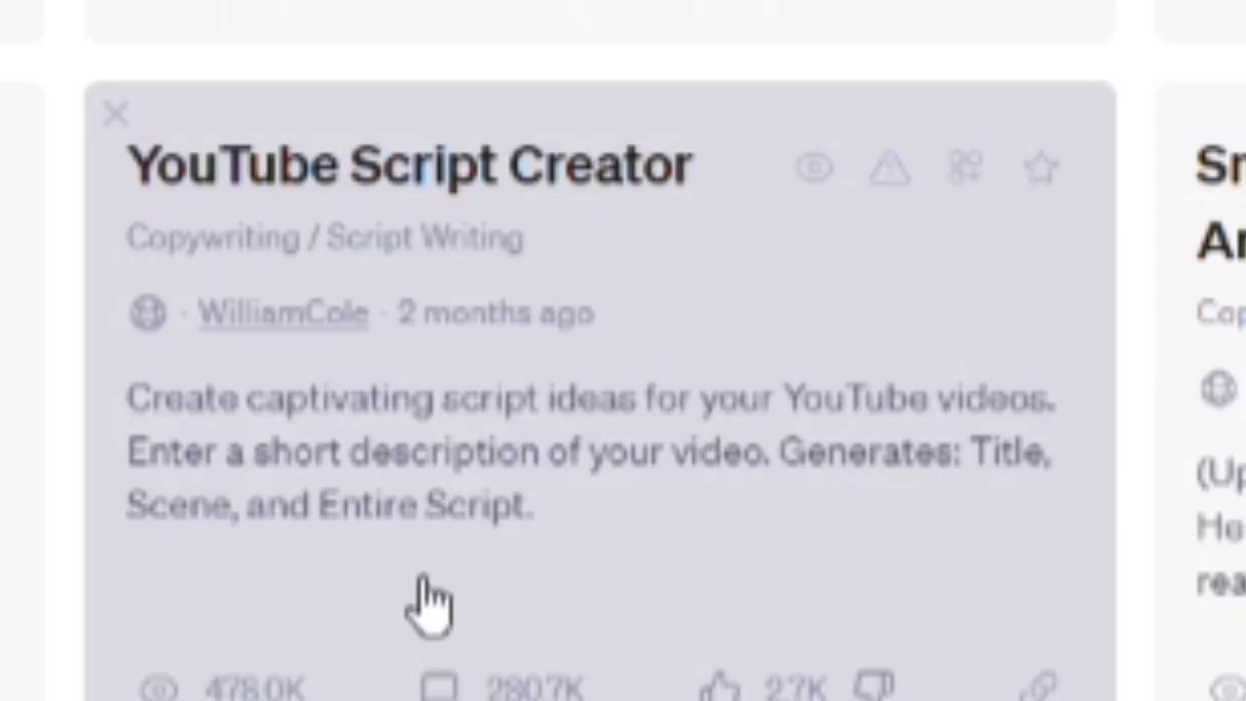
{"action": "left_click", "coordinate": [486, 412]}
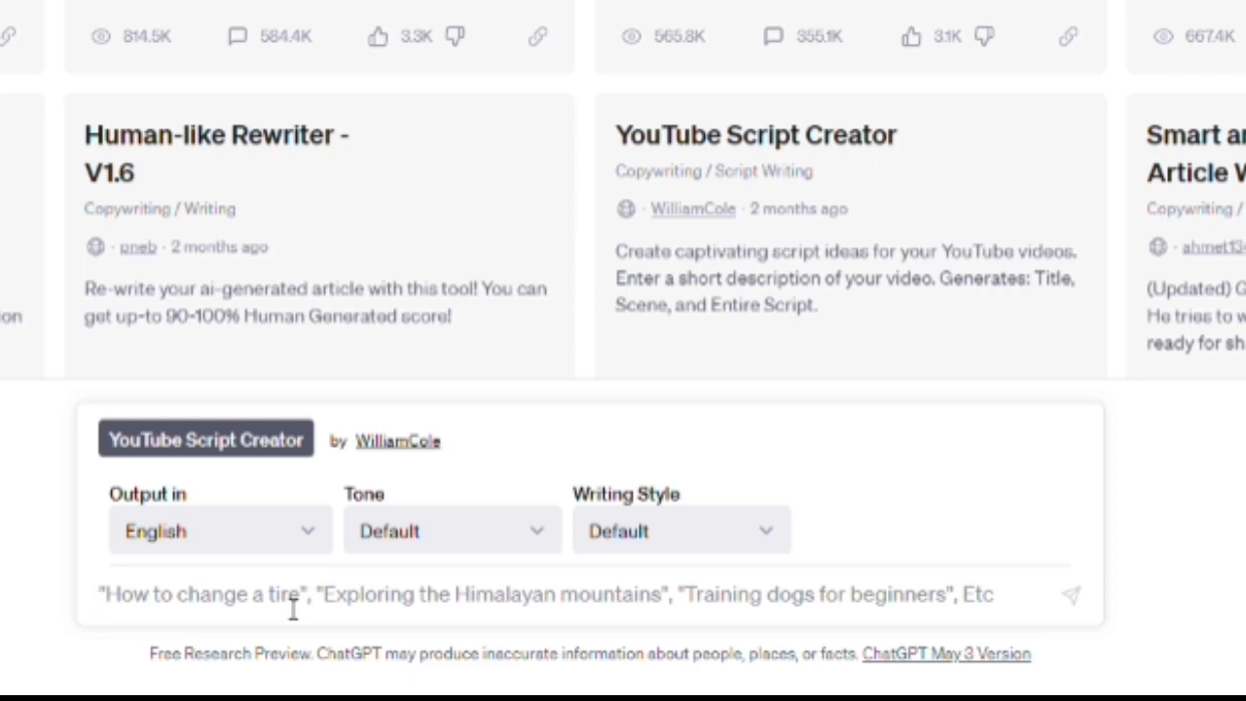
{"action": "type", "text": "how to create"}
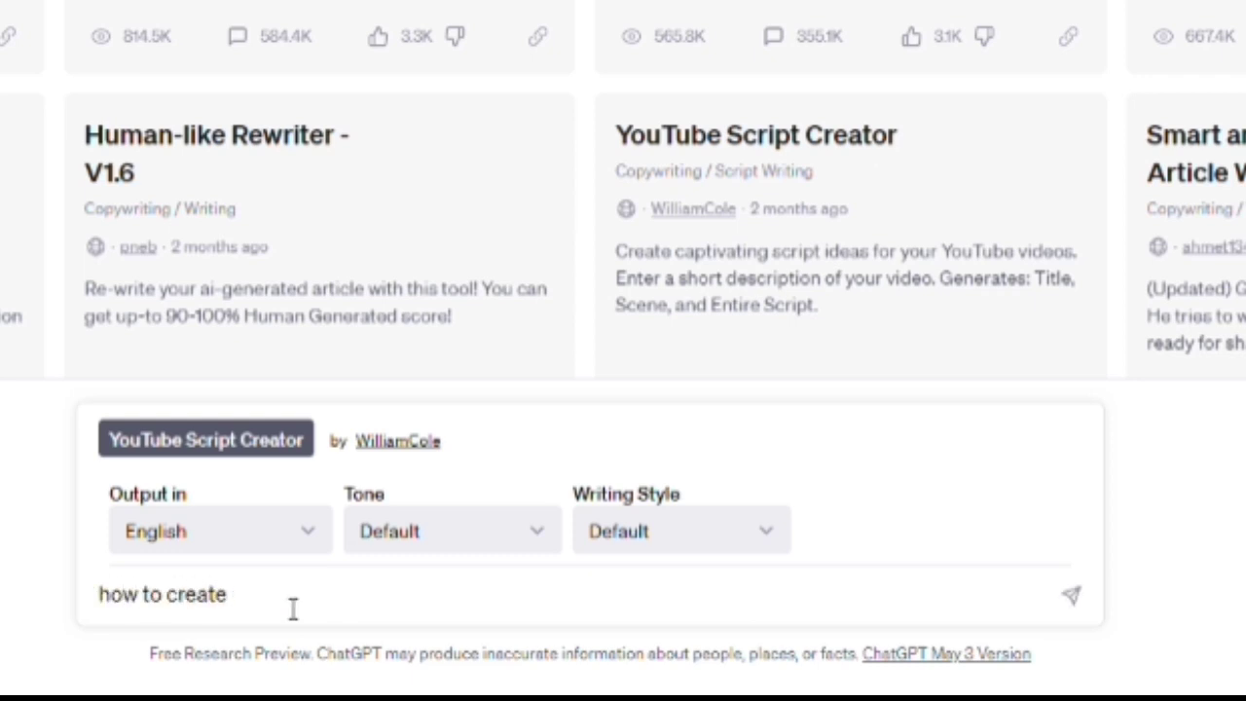
{"action": "type", "text": " youtube ch"}
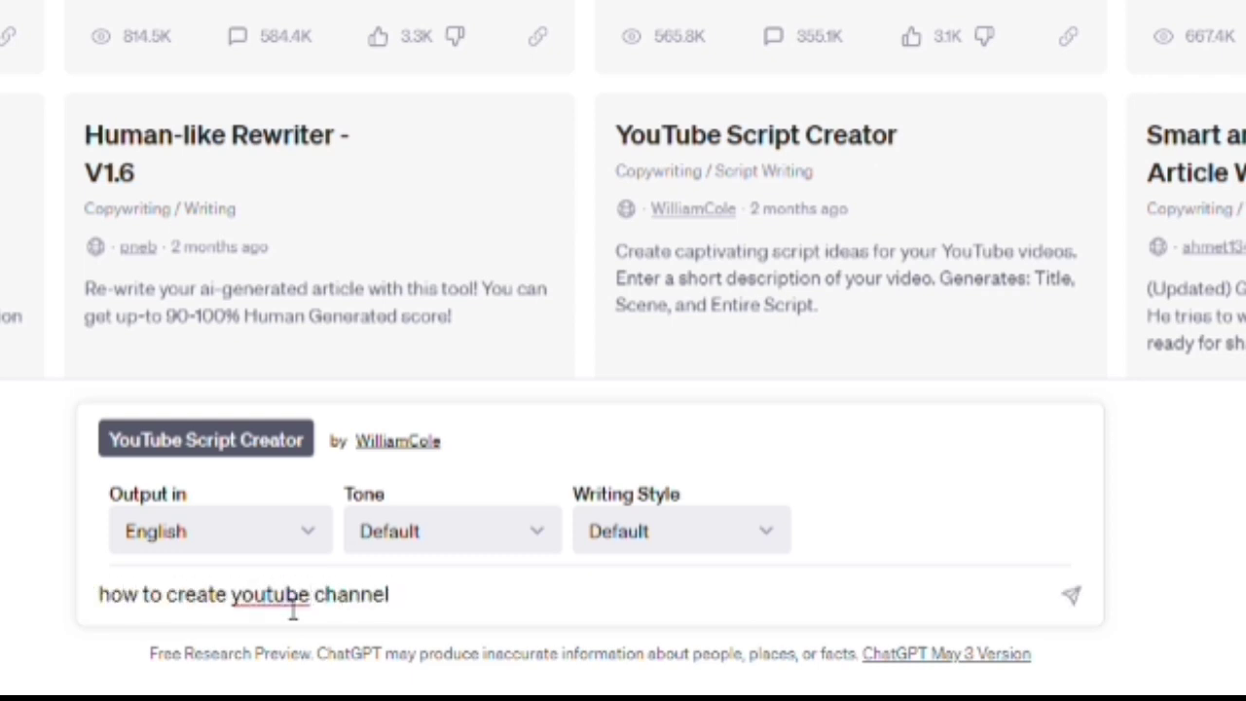
{"action": "type", "text": "annel"}
{"action": "left_click", "coordinate": [1073, 597]}
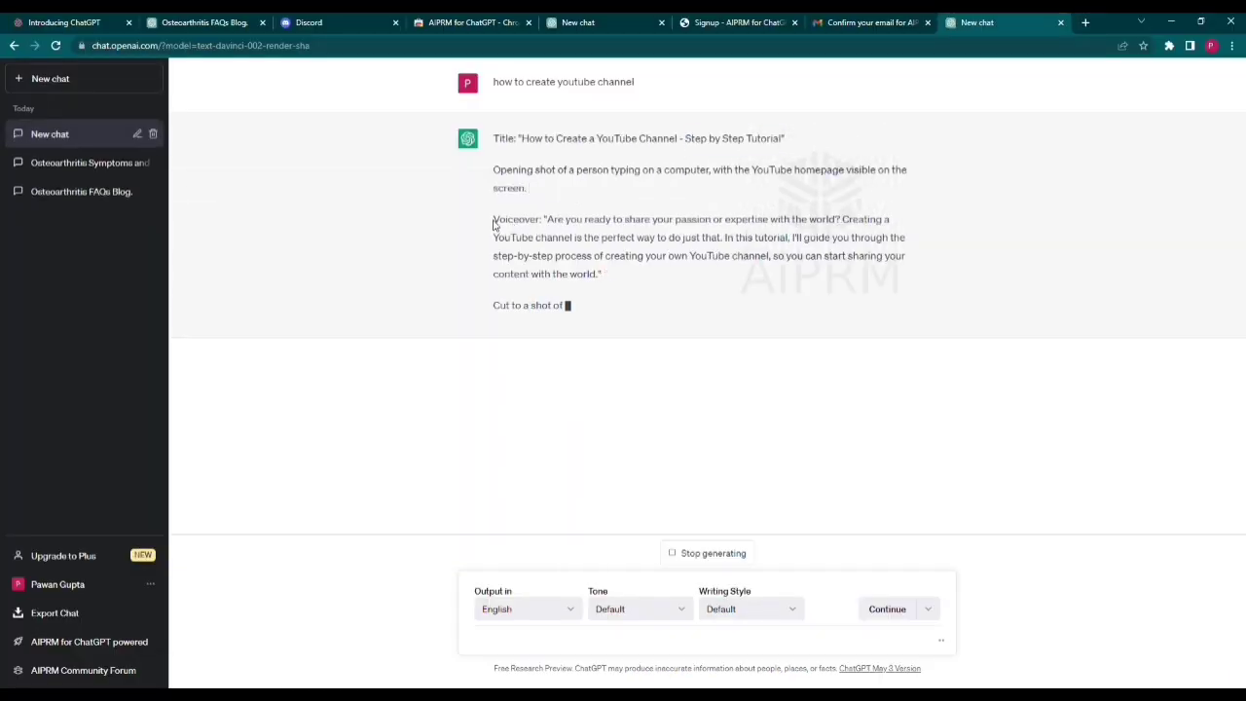
Step: Review the generated YouTube channel tutorial script from its opening scene through the voiceover steps
{"action": "left_click_drag", "start_coordinate": [505, 176], "coordinate": [623, 109]}
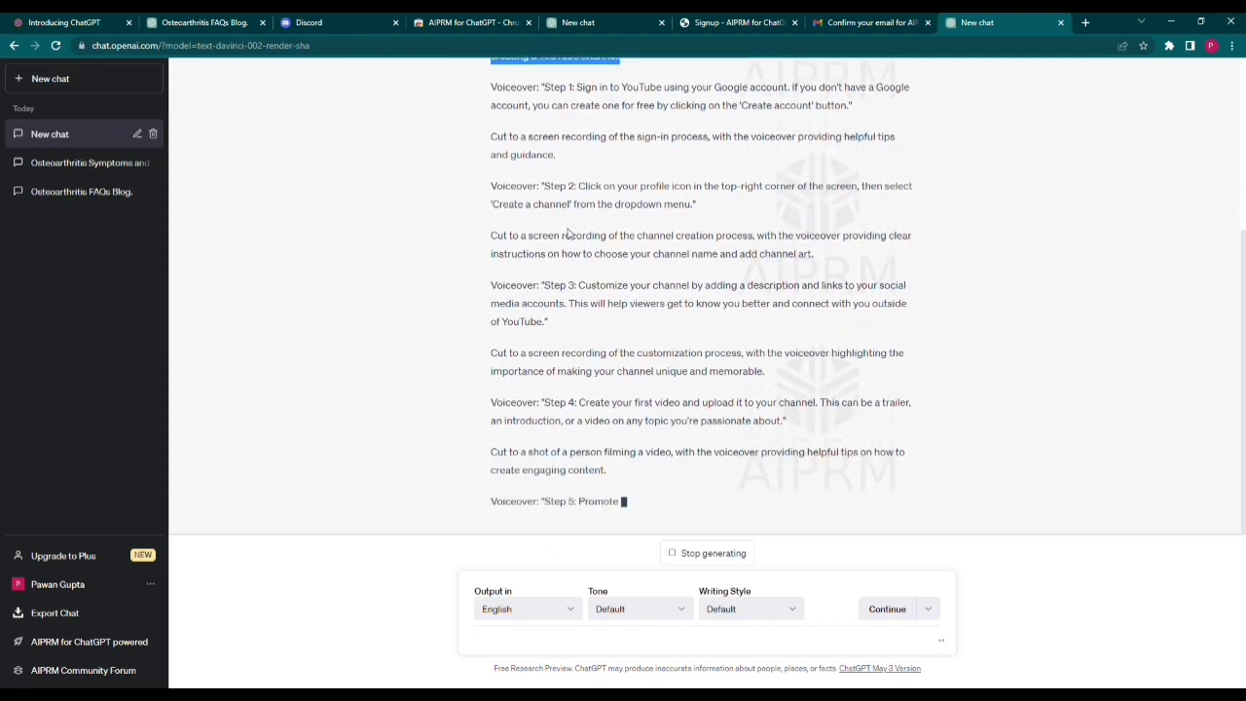
{"action": "left_click_drag", "start_coordinate": [590, 433], "coordinate": [590, 449]}
{"action": "left_click", "coordinate": [593, 454]}
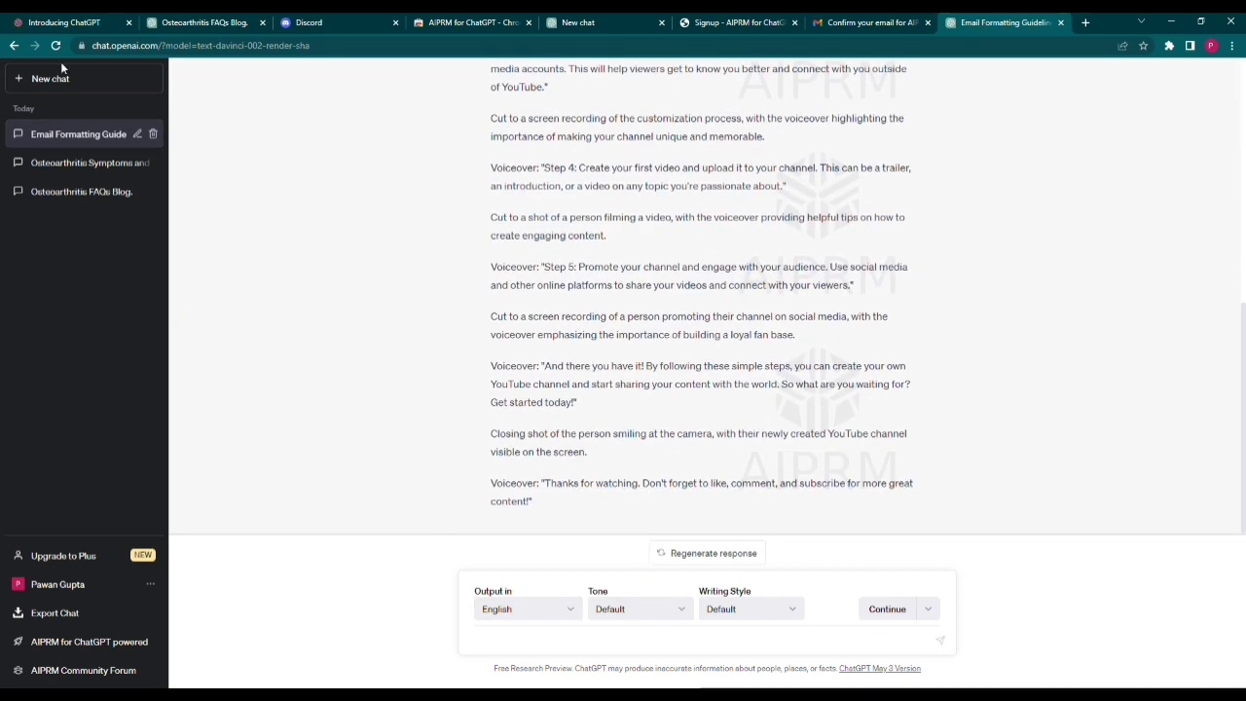
Step: Start a new chat and browse further pages of AIPRM's public prompts, checking the available prompt types and the total number offered
{"action": "left_click", "coordinate": [60, 76]}
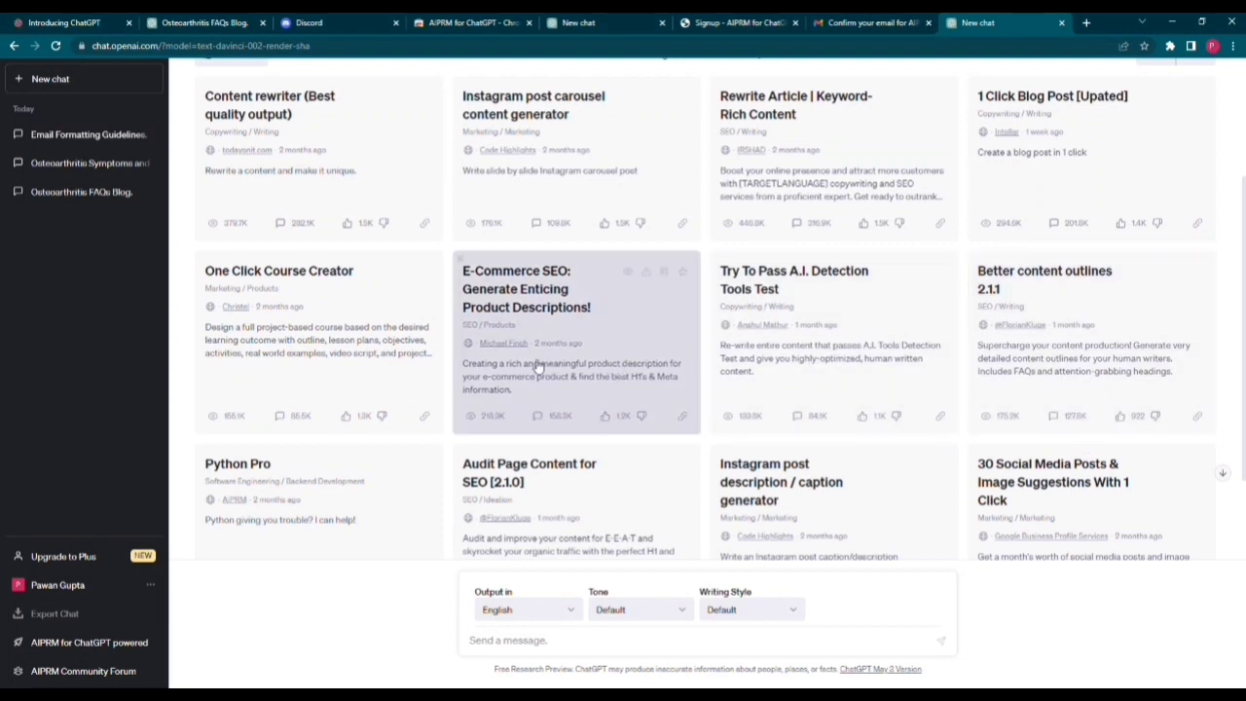
{"action": "scroll", "coordinate": [536, 365], "scroll_direction": "up", "scroll_amount": 2}
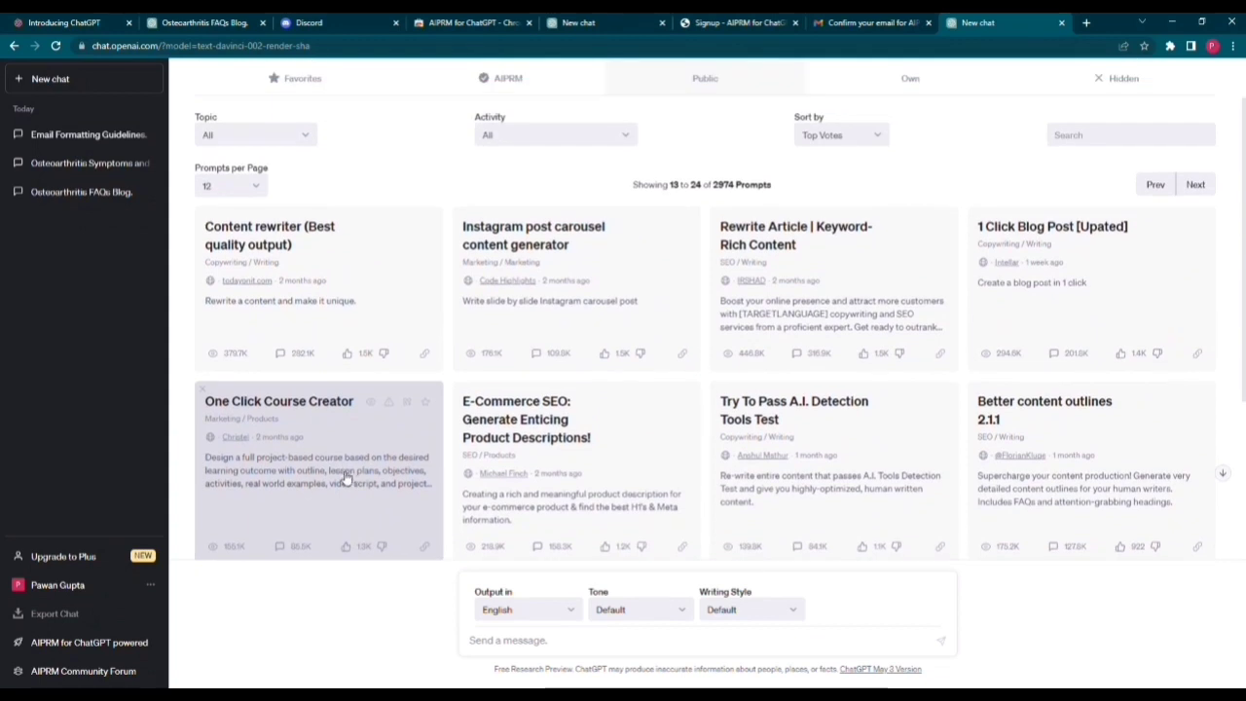
{"action": "scroll", "coordinate": [1111, 360], "scroll_direction": "up", "scroll_amount": 1}
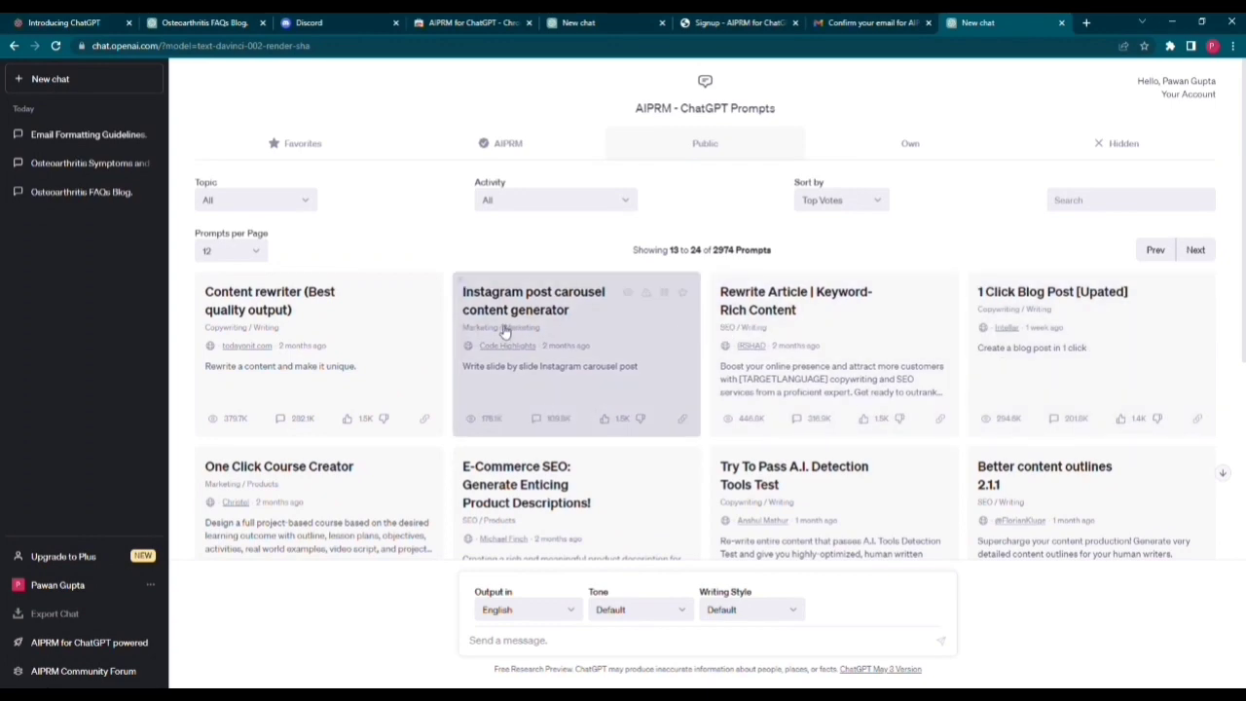
{"action": "scroll", "coordinate": [331, 329], "scroll_direction": "down", "scroll_amount": 4}
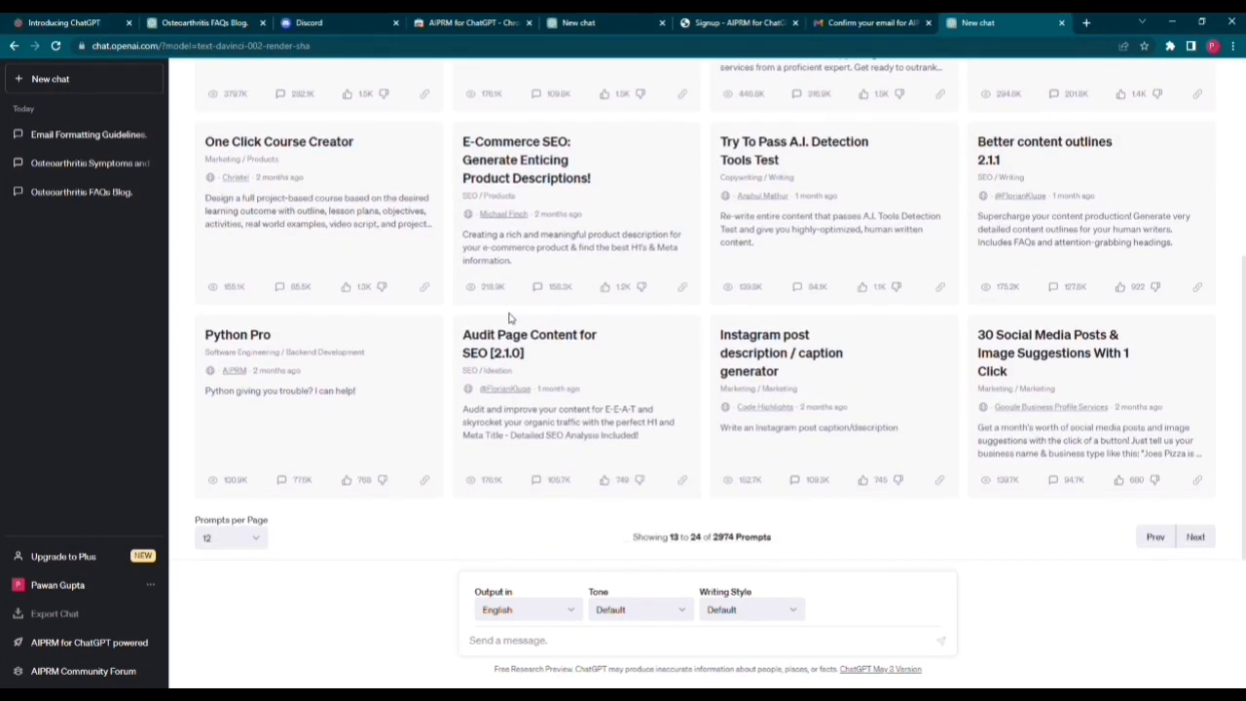
{"action": "left_click", "coordinate": [1195, 537]}
{"action": "left_click_drag", "start_coordinate": [709, 537], "coordinate": [764, 537]}
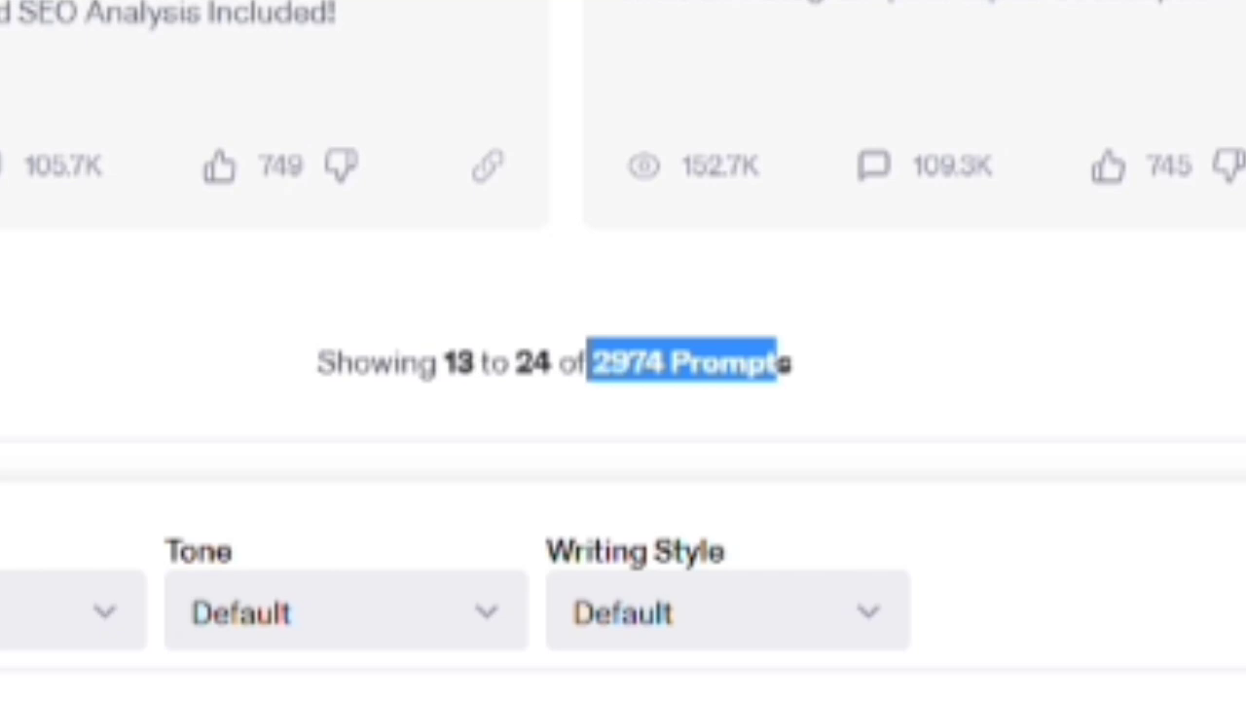
{"action": "scroll", "coordinate": [623, 282], "scroll_direction": "down", "scroll_amount": 1}
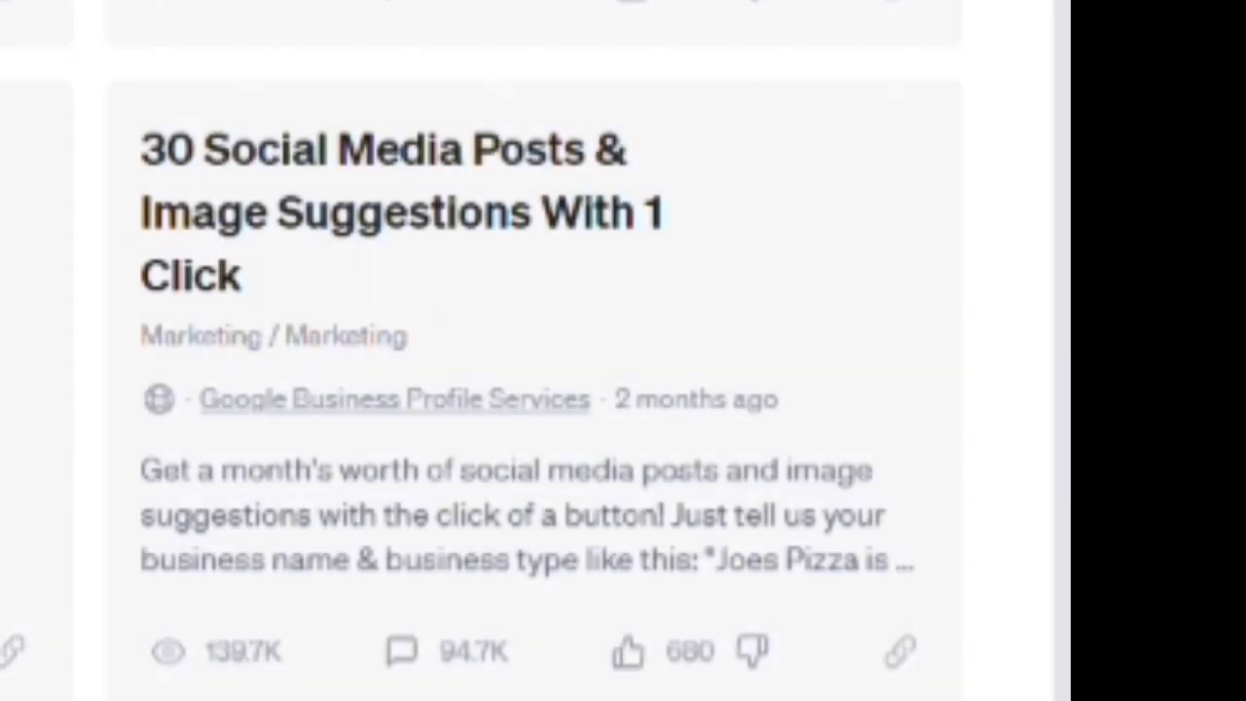
Step: Generate a Hindi script with the public prompt "Youtube Video Script PRO" for "how to grow youtube channel", keeping default tone and style
{"action": "type", "text": "h"}
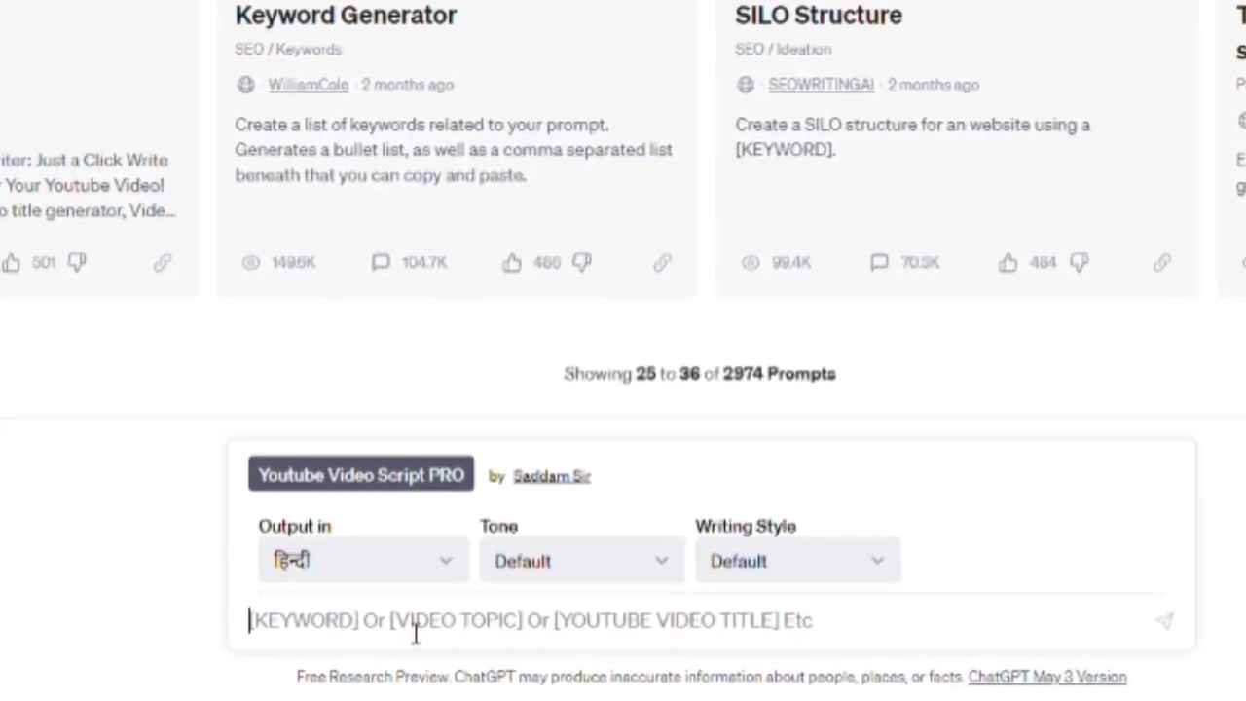
{"action": "type", "text": "how to grow youtube channel"}
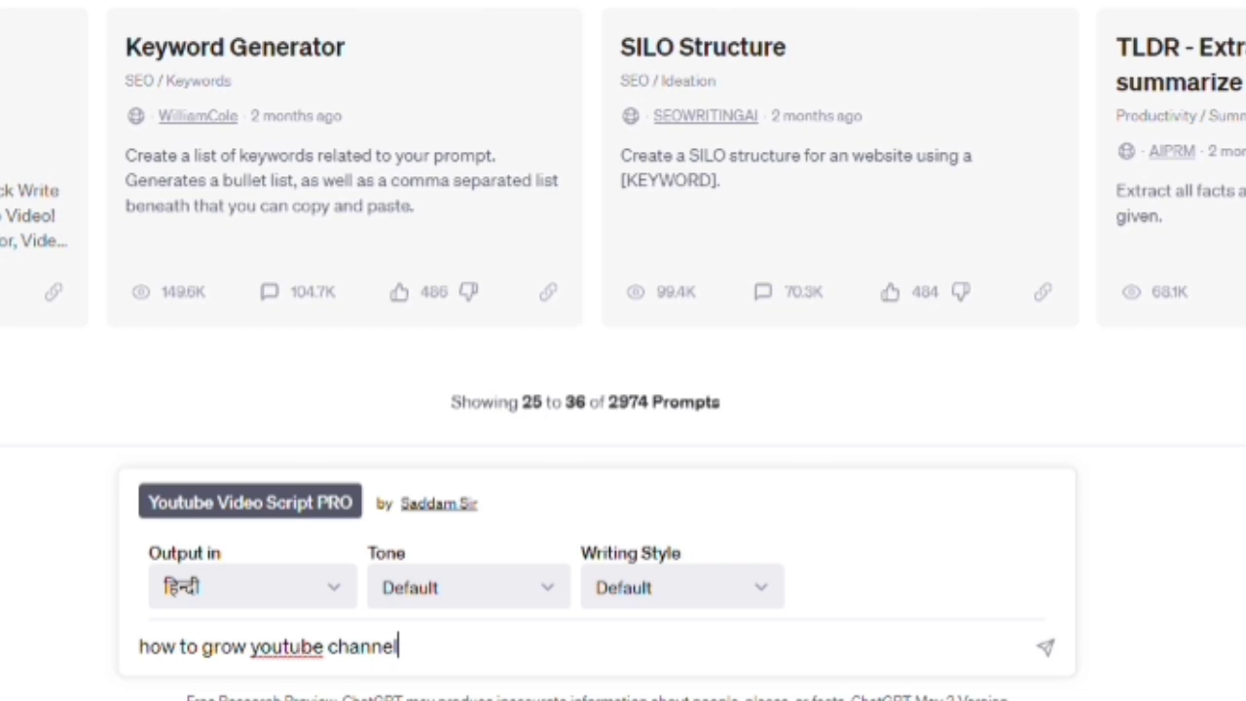
{"action": "key", "text": "Return"}
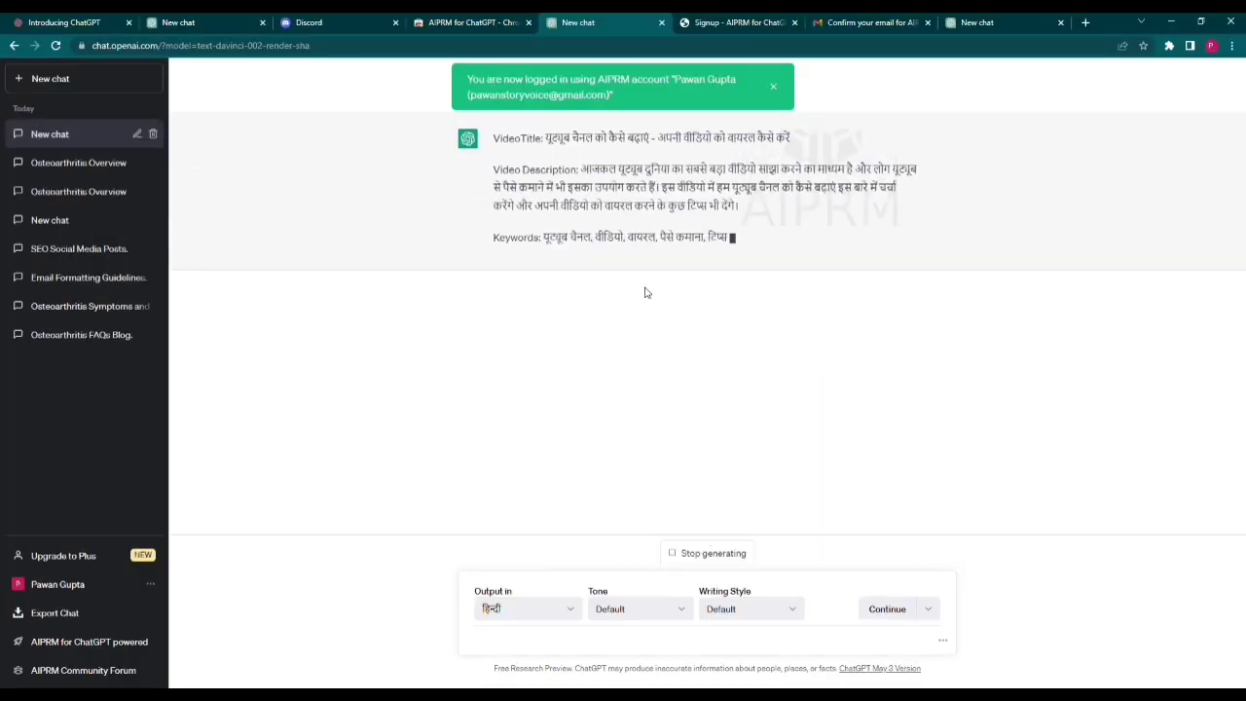
Step: Review the Hindi script and have ChatGPT continue writing from where it is cut off
{"action": "left_click", "coordinate": [899, 611]}
{"action": "left_click_drag", "start_coordinate": [898, 514], "coordinate": [879, 478]}
{"action": "left_click", "coordinate": [886, 608]}
{"action": "left_click_drag", "start_coordinate": [600, 453], "coordinate": [778, 471]}
{"action": "left_click", "coordinate": [887, 608]}
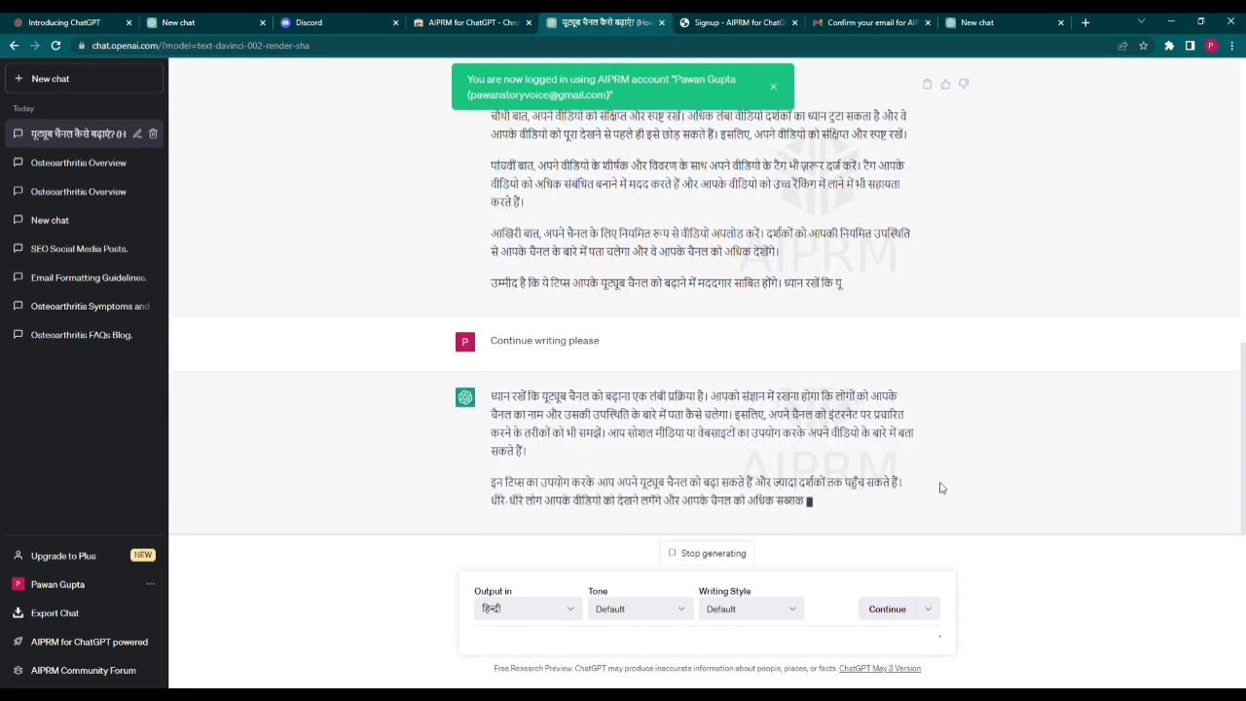
Step: Request another continuation of the Hindi script and regenerate the latest response
{"action": "left_click", "coordinate": [886, 608]}
{"action": "left_click", "coordinate": [714, 553]}
{"action": "left_click", "coordinate": [713, 553]}
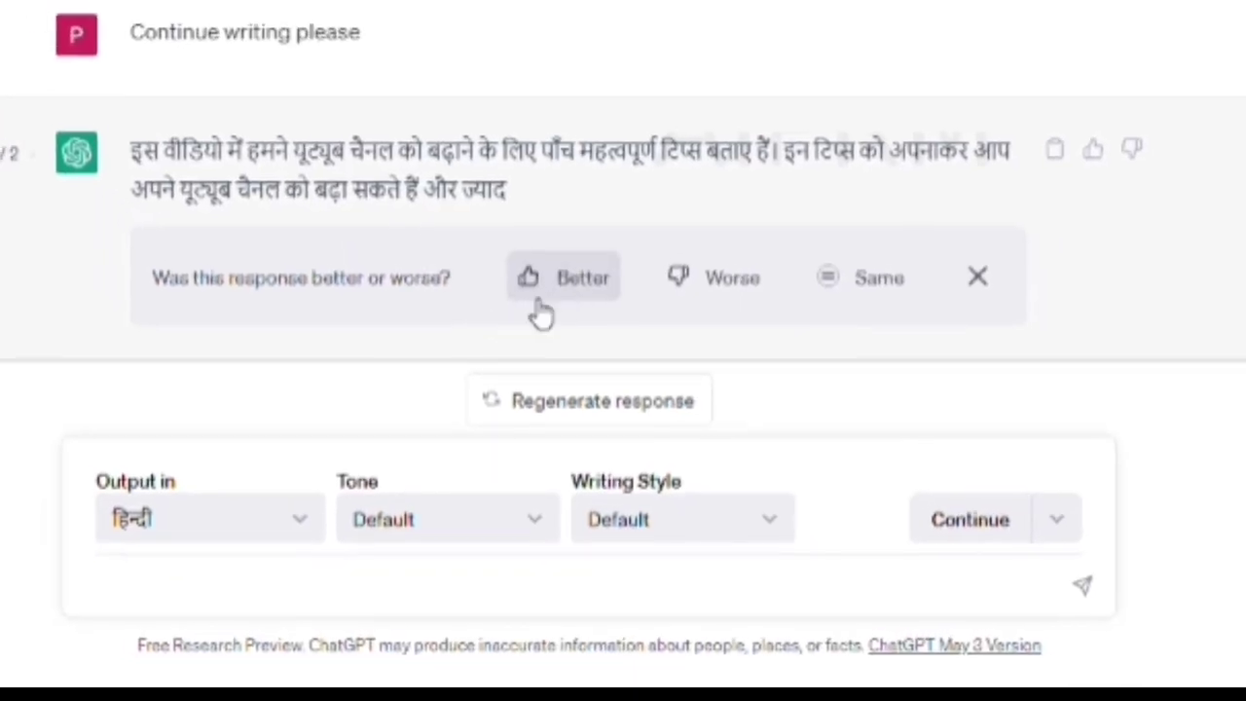